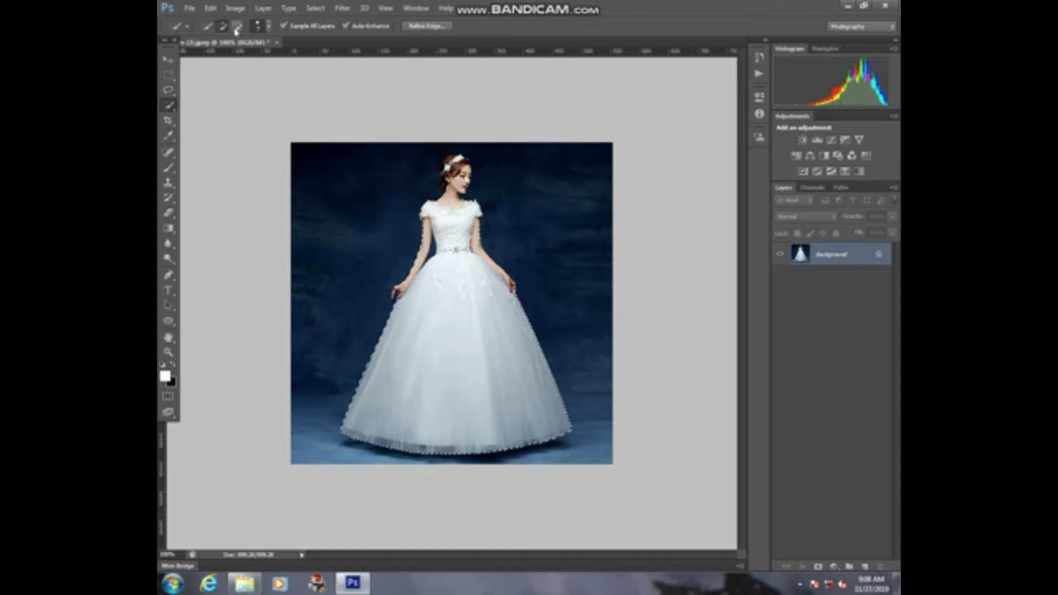
Subtract the bare neck and chest area above the neckline from the dress selection.
key("alt")
left_click(455, 194)
left_click(463, 180)
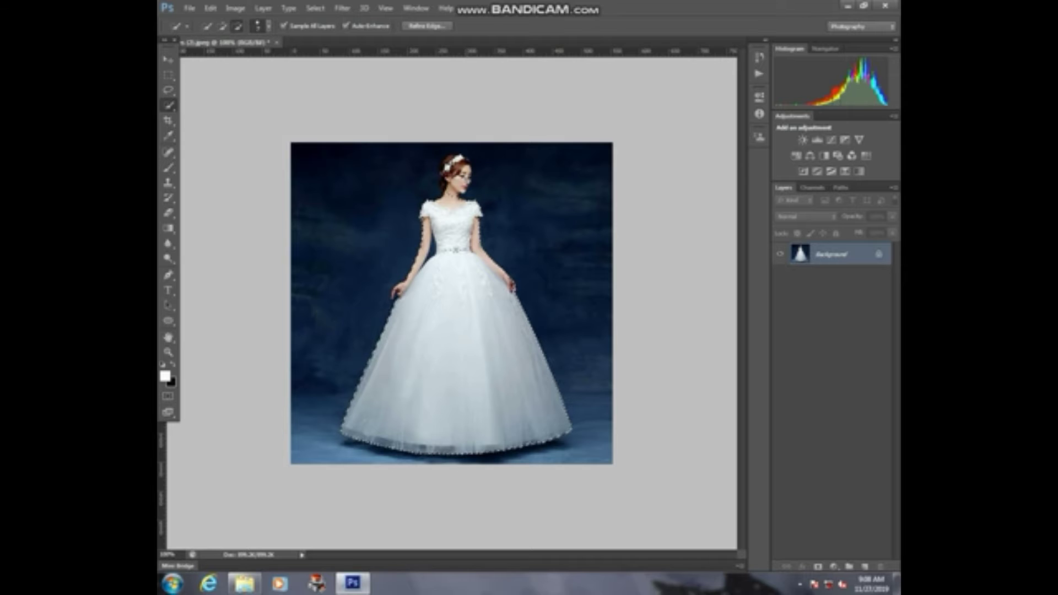
left_click(460, 179)
Subtract both of the woman's arms and hands from the selection so that it follows the dress.
key("ctrl+plus")
scroll(449, 178, "up", 2)
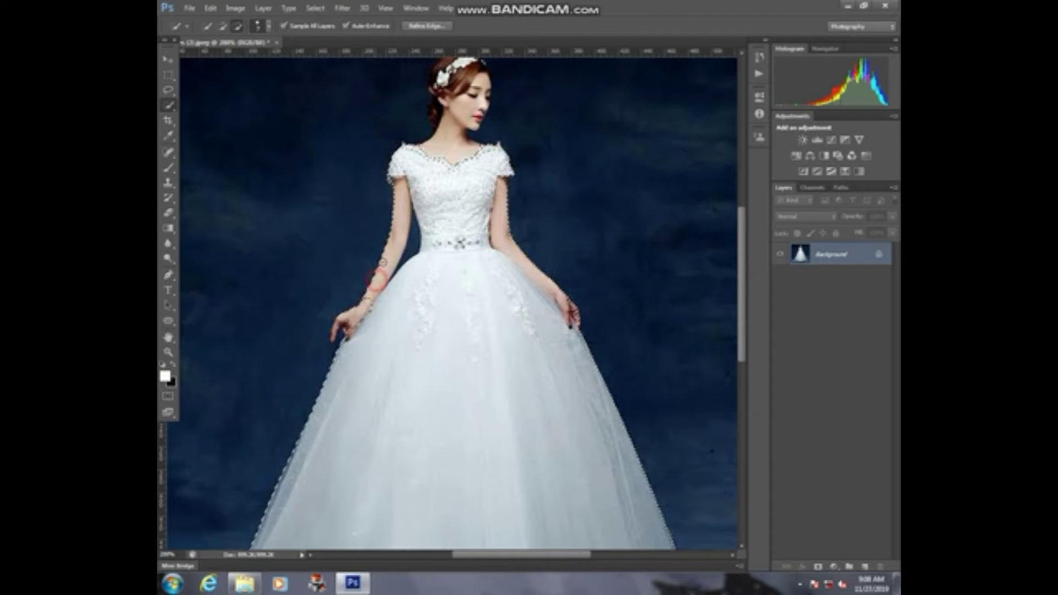
left_click(383, 255)
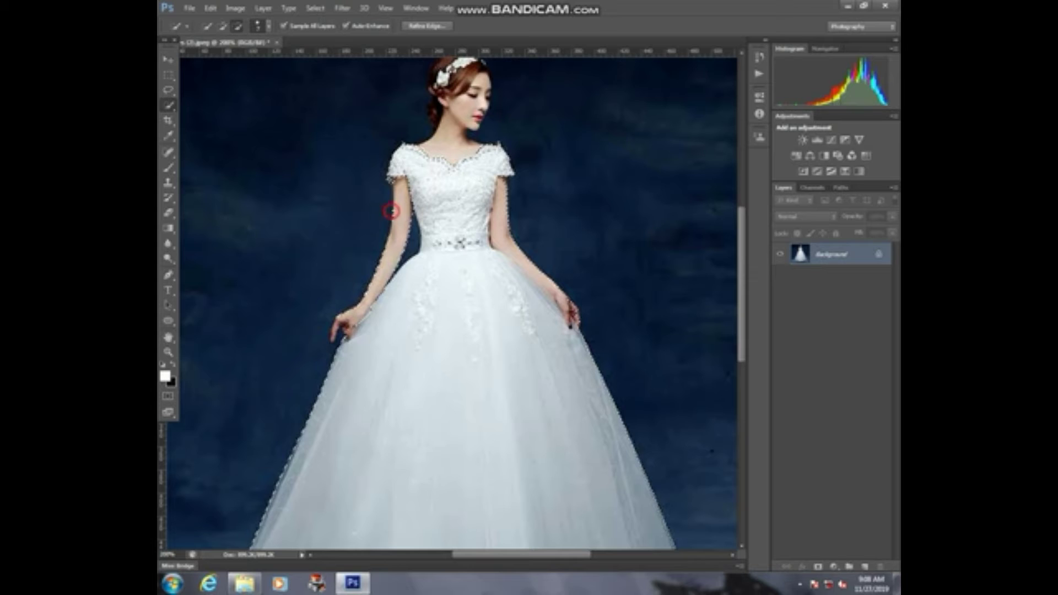
left_click(386, 221, "alt")
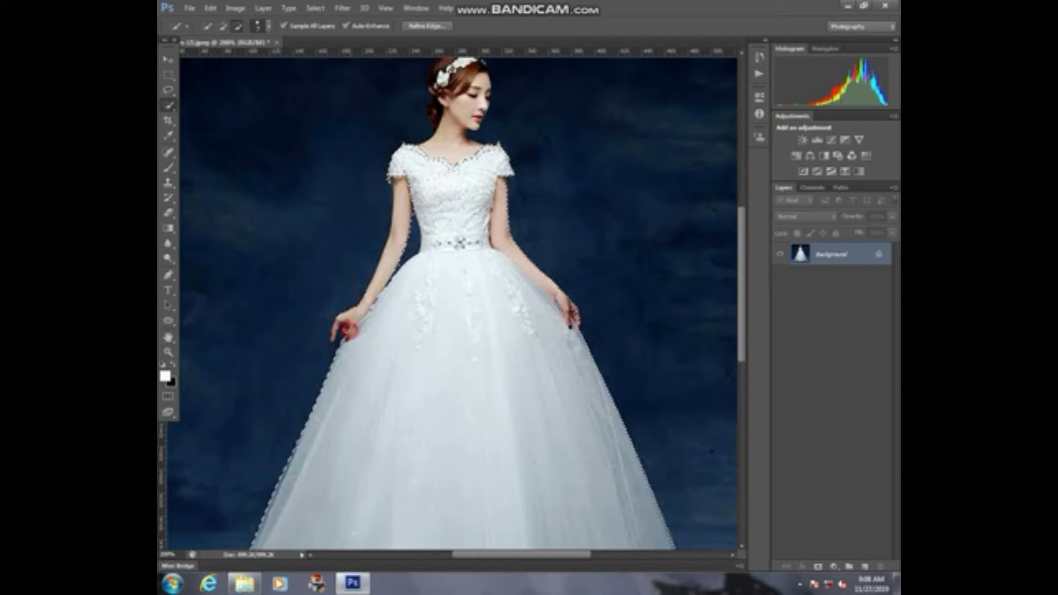
left_click(344, 333)
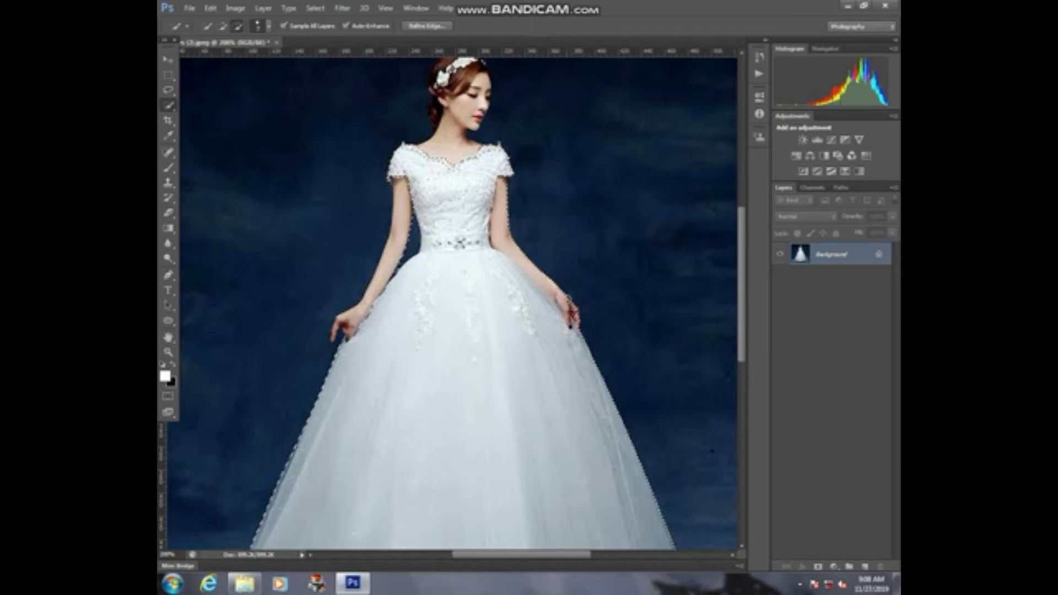
mouse_move(566, 298)
left_mouse_down()
mouse_move(522, 249)
mouse_move(505, 197)
left_mouse_up()
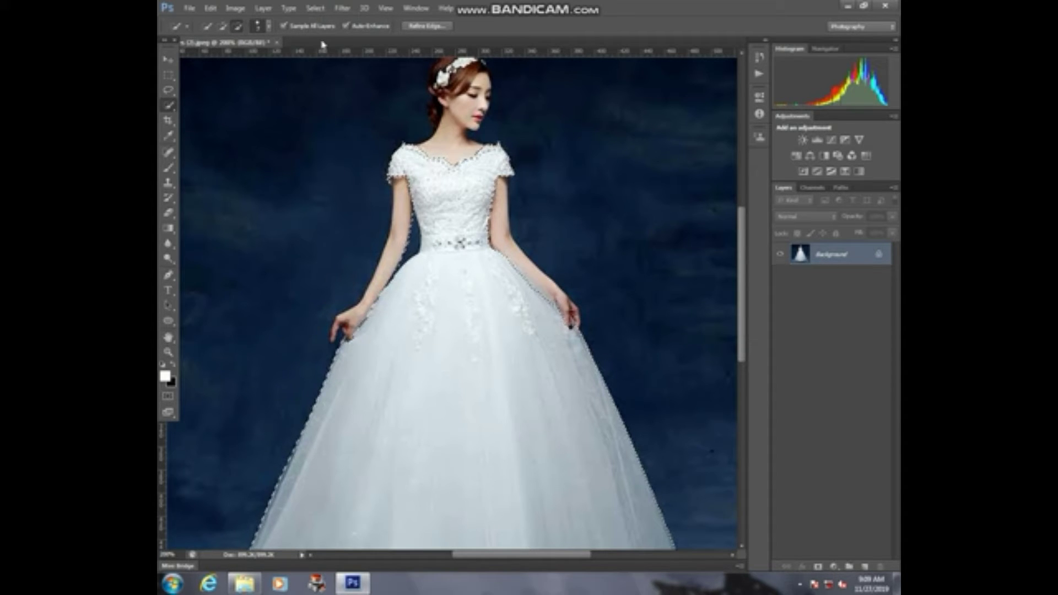
Add the missed strip of skirt beside the arm on the image's right side back to the selection.
left_click(224, 26)
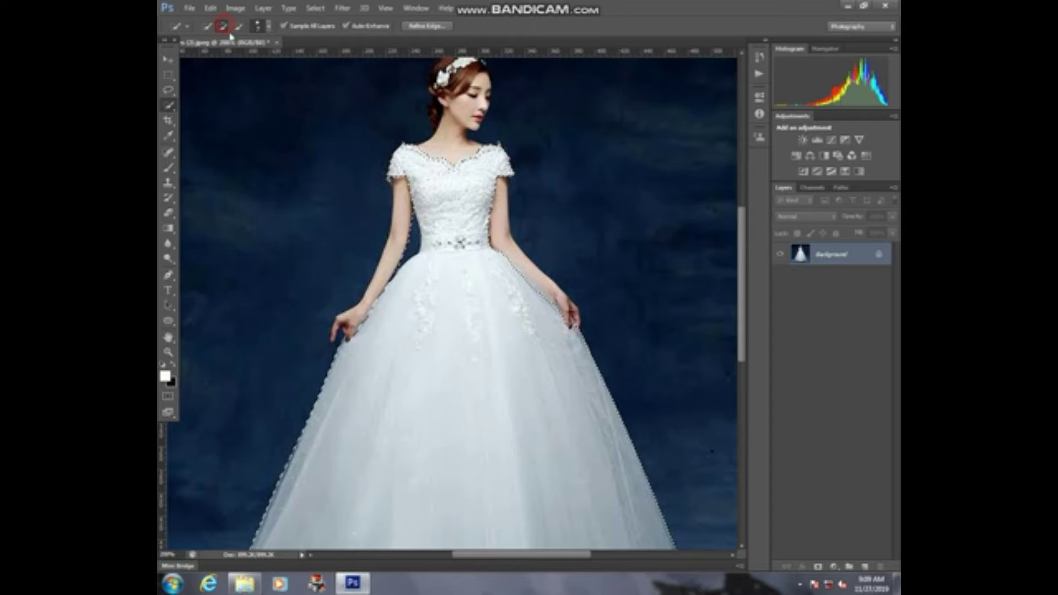
left_click(542, 297)
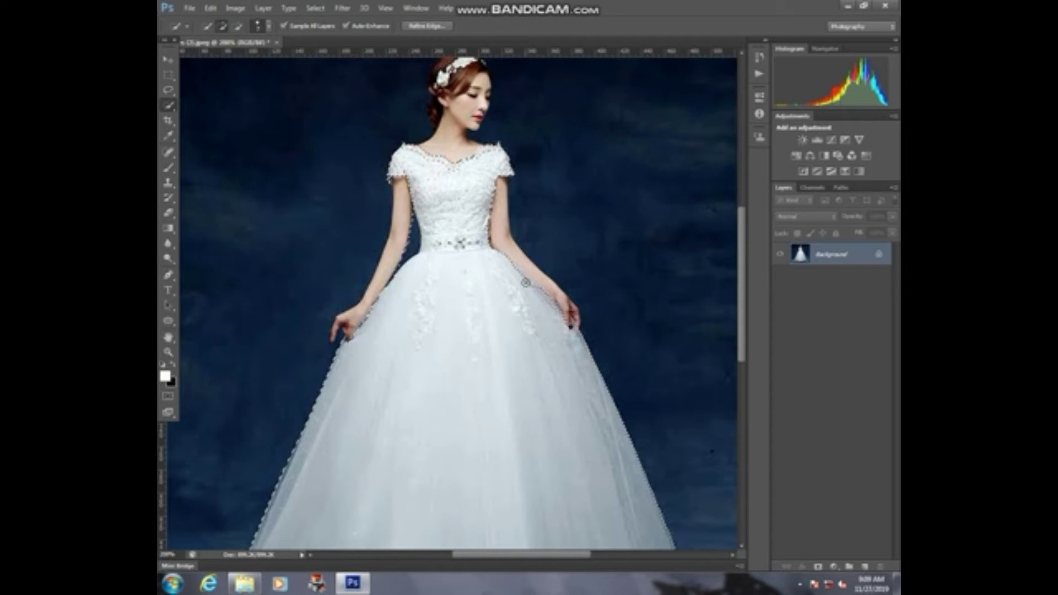
left_click(528, 287)
scroll(441, 301, "down", 3)
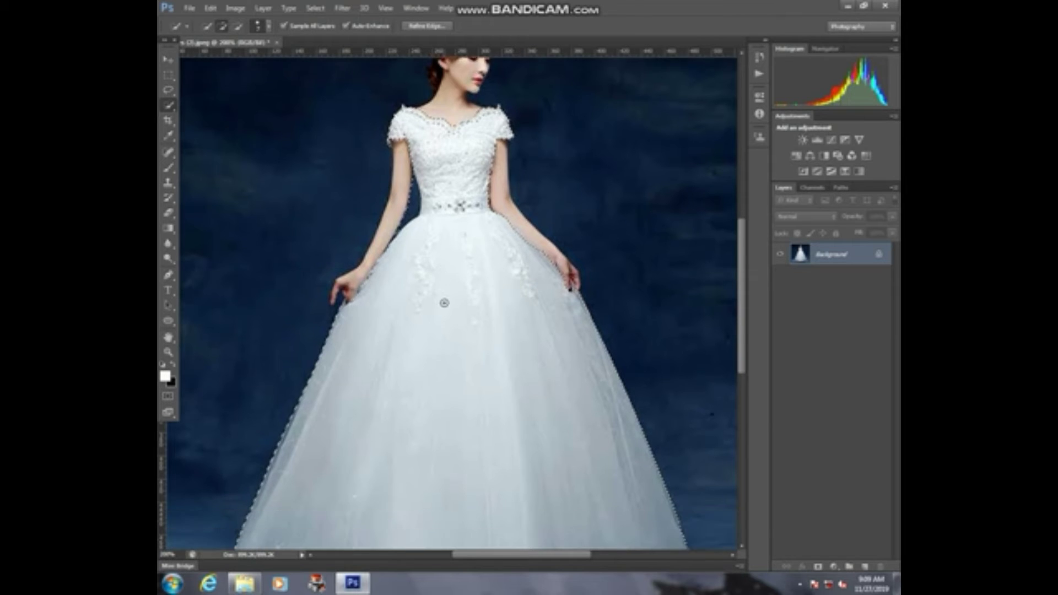
scroll(447, 304, "up", 4)
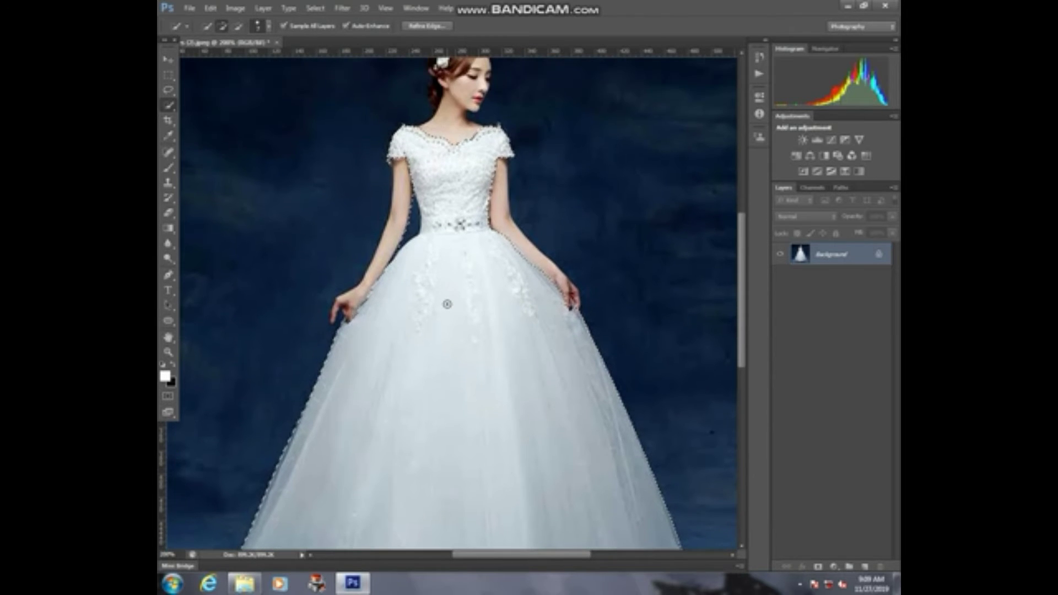
scroll(448, 304, "up", 1)
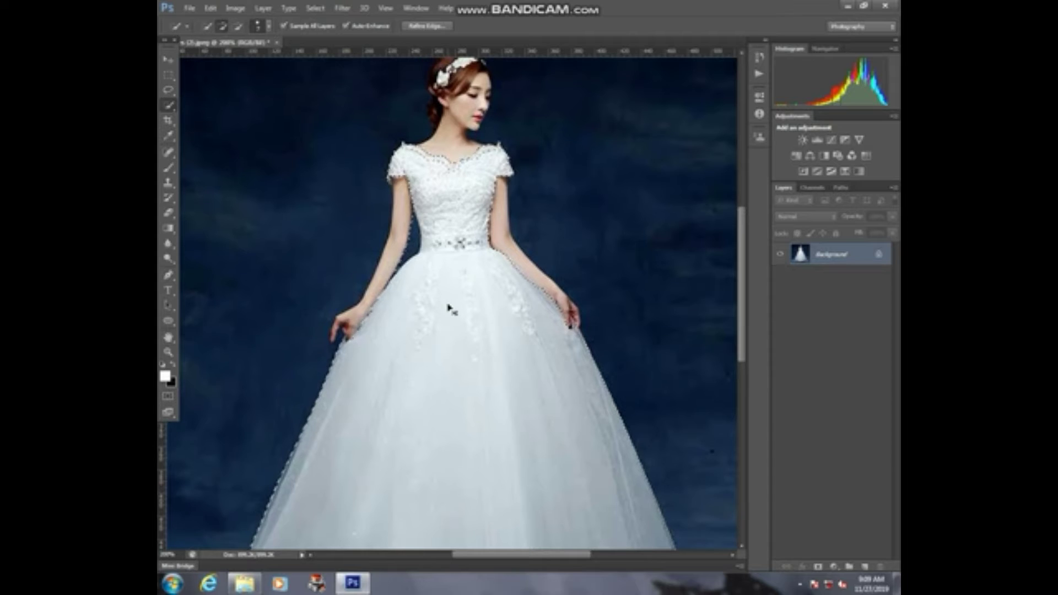
key("ctrl+minus")
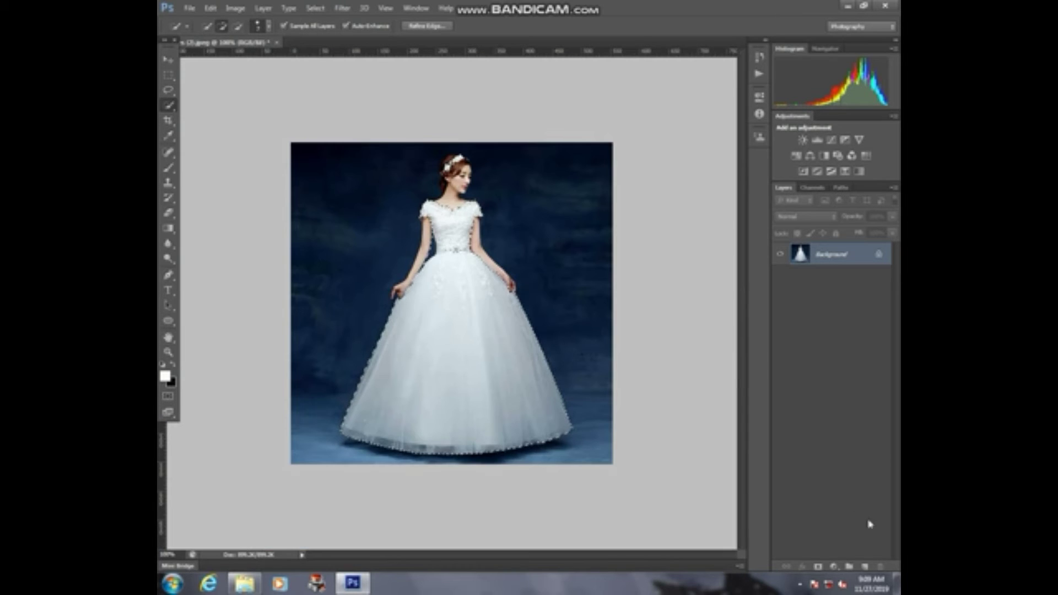
Add a bright red Solid Color fill layer over the selected dress and set its blend mode to Multiply.
left_click(835, 567)
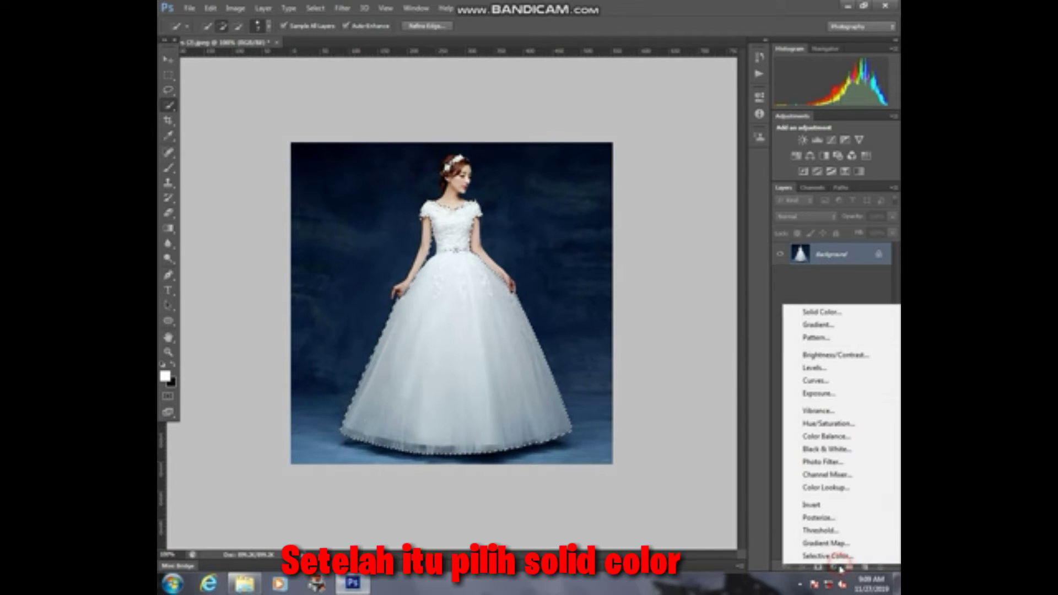
left_click(824, 310)
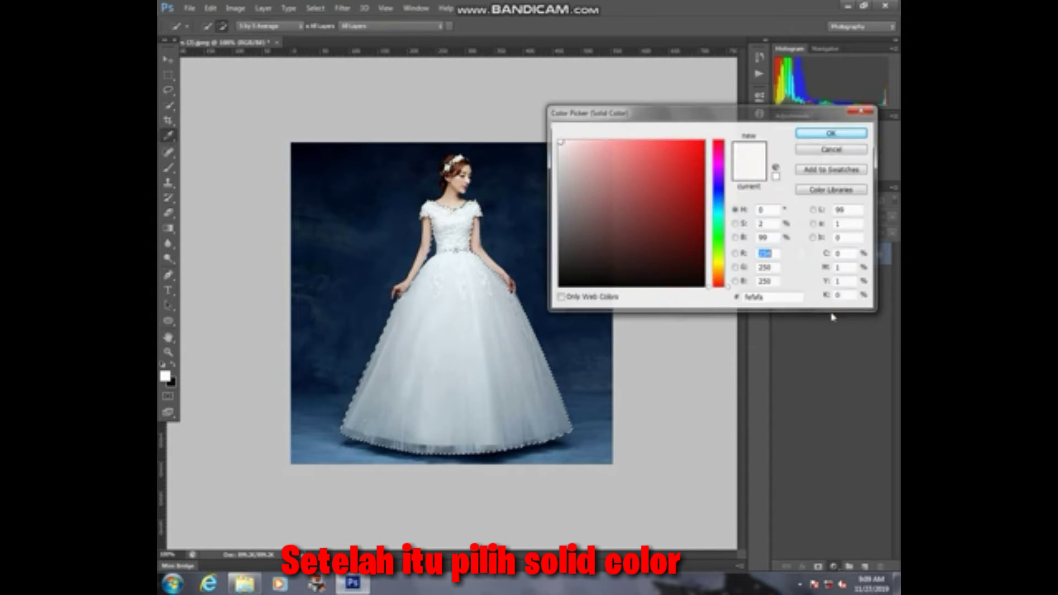
left_click(699, 143)
left_click(718, 192)
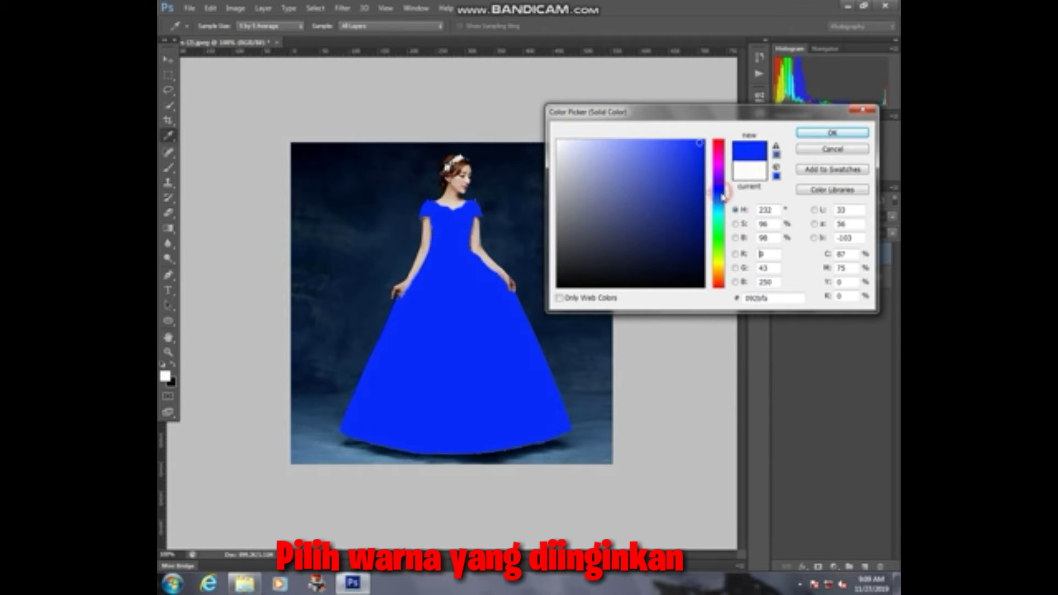
left_click(718, 141)
left_click(703, 142)
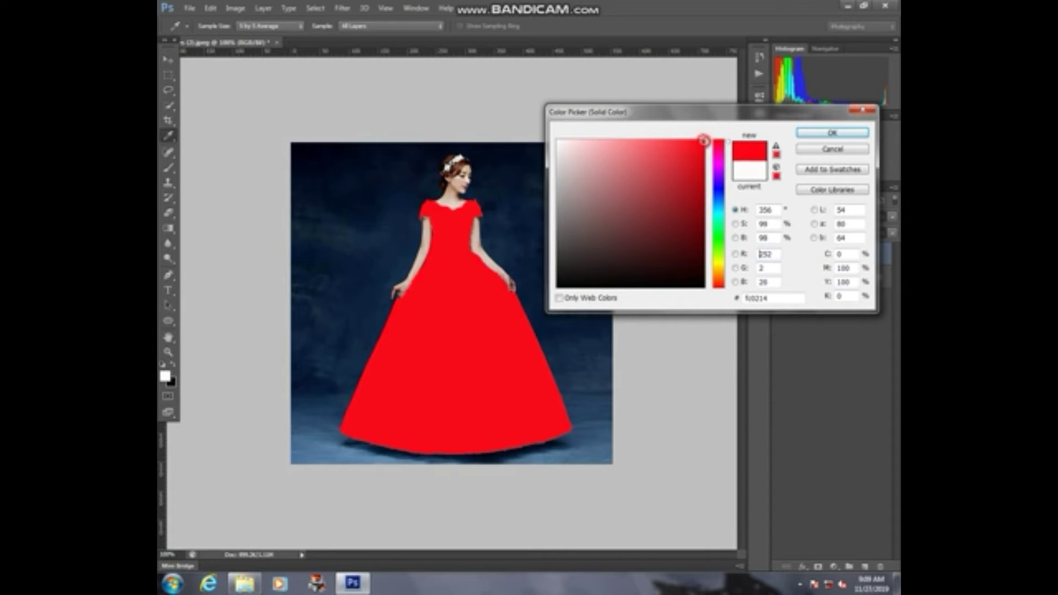
left_click(801, 132)
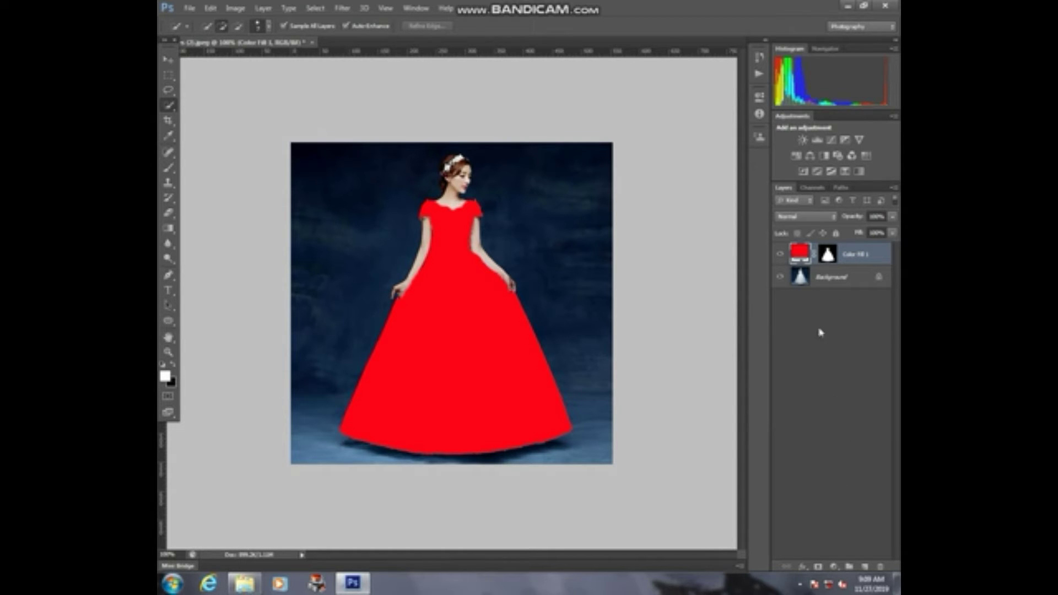
left_click(815, 218)
left_click(794, 256)
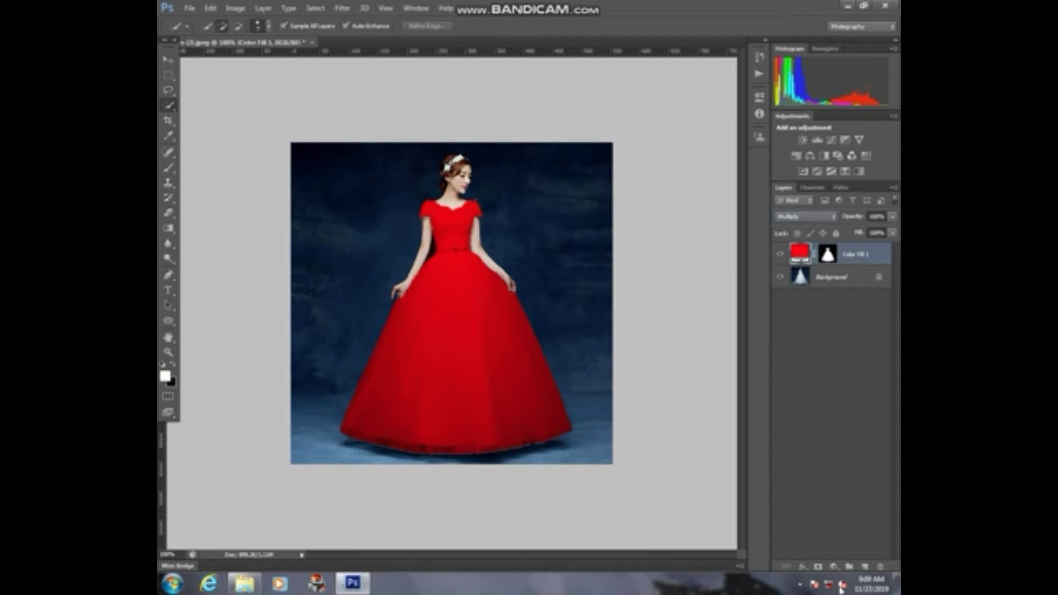
Add a Curves adjustment layer above the red fill layer.
left_click(833, 566)
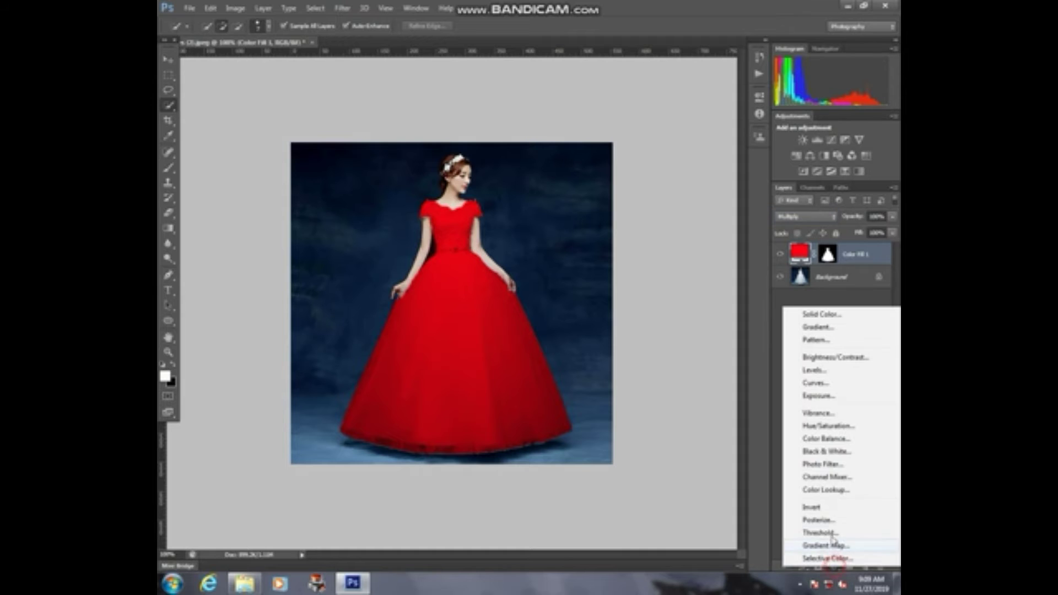
left_click(817, 382)
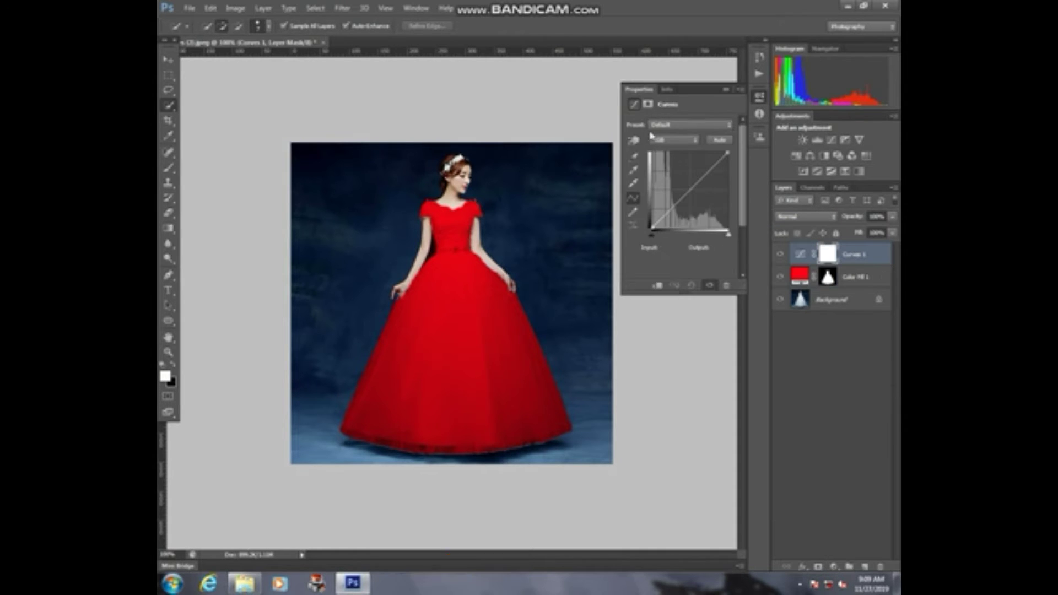
double_click(643, 95)
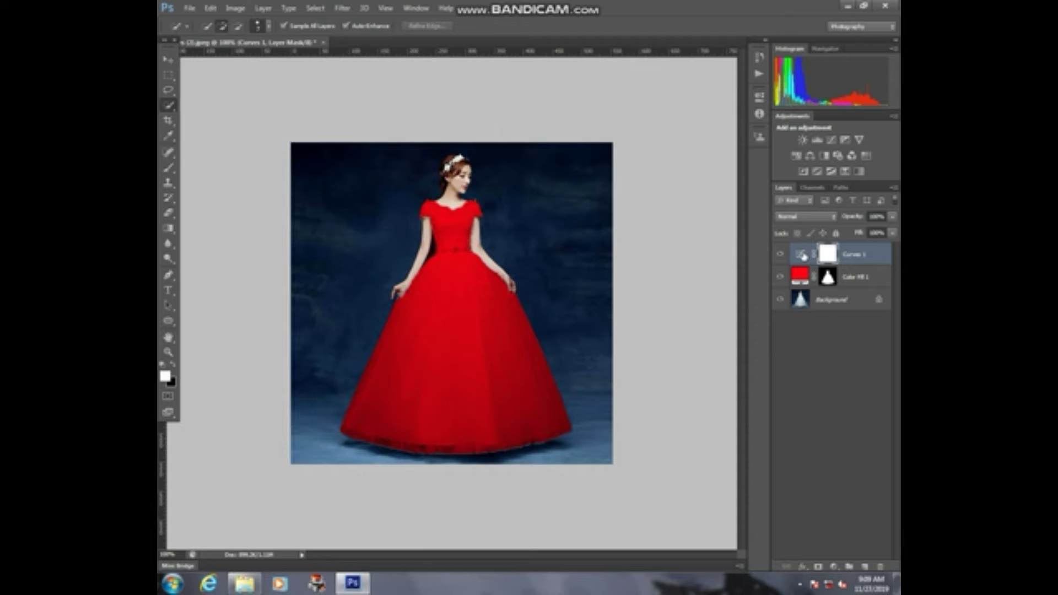
double_click(802, 255)
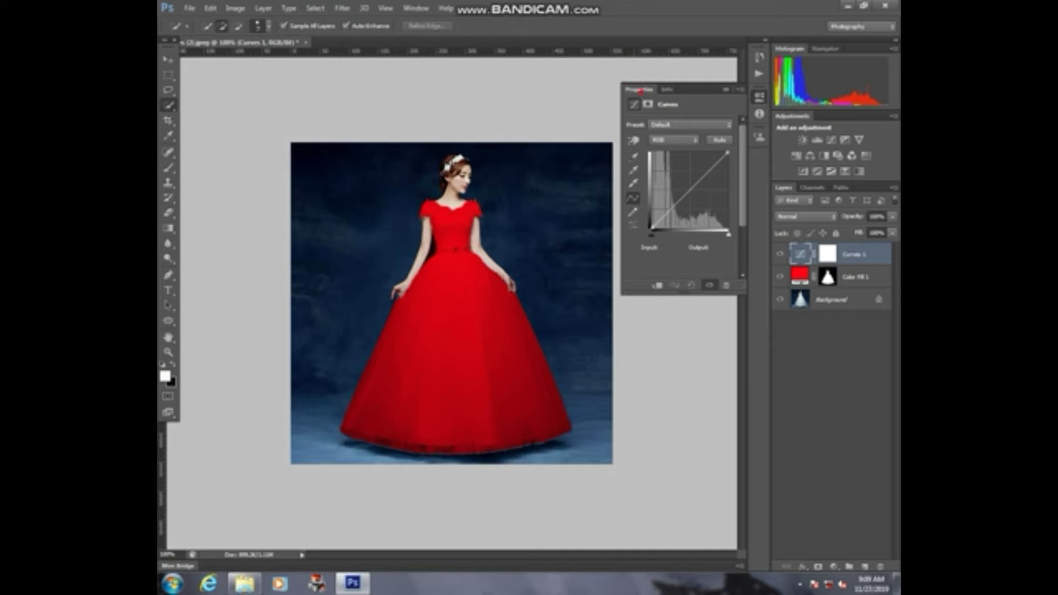
double_click(643, 90)
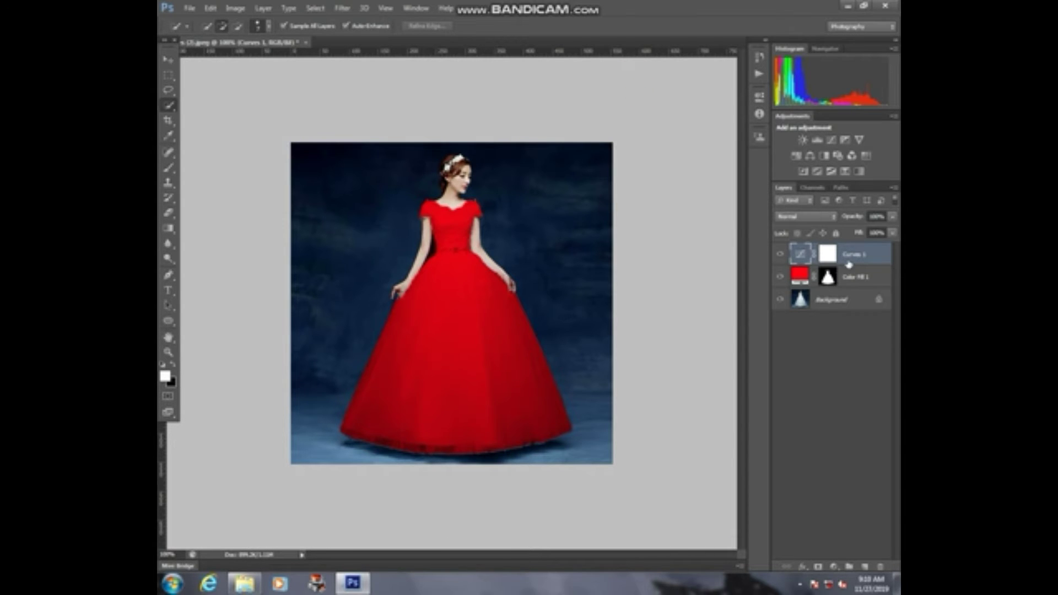
Group the Curves and red fill layers, and move the fill layer's dress mask onto the group.
left_click(856, 277, "shift")
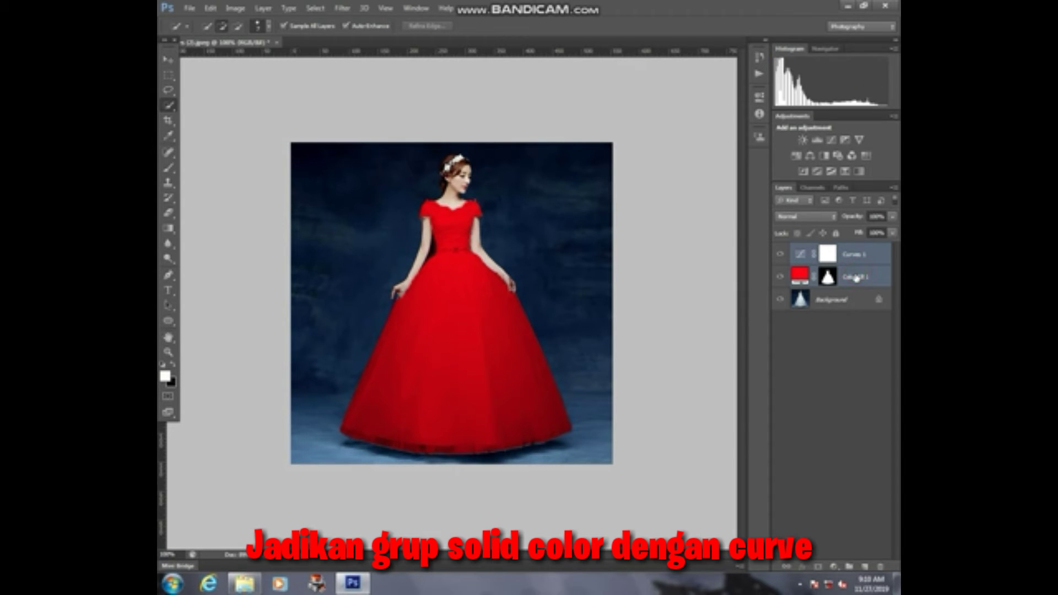
key("ctrl+g")
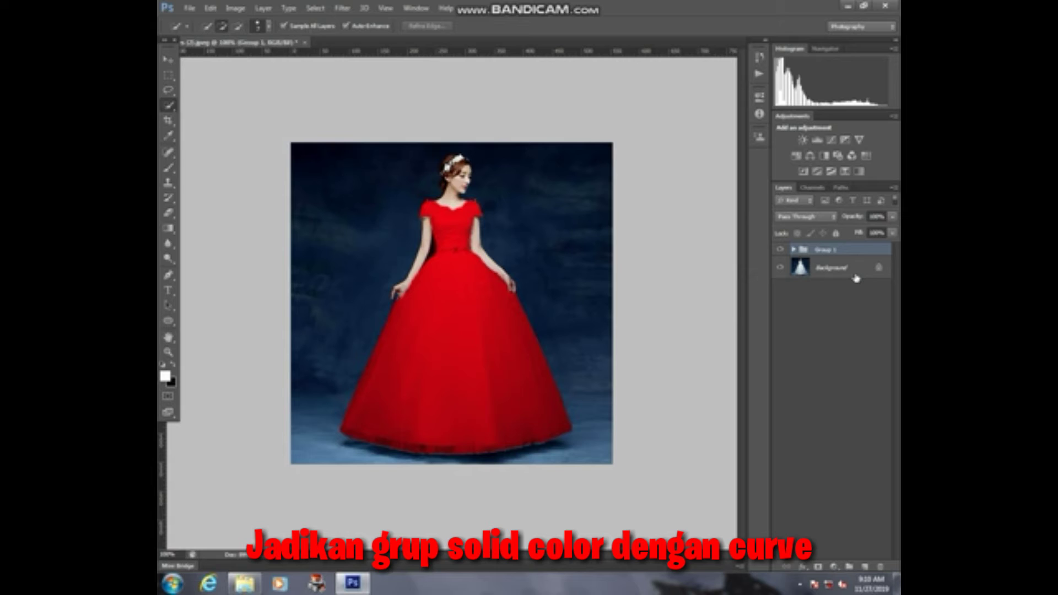
left_click(794, 250)
left_click_drag(838, 293, 835, 253)
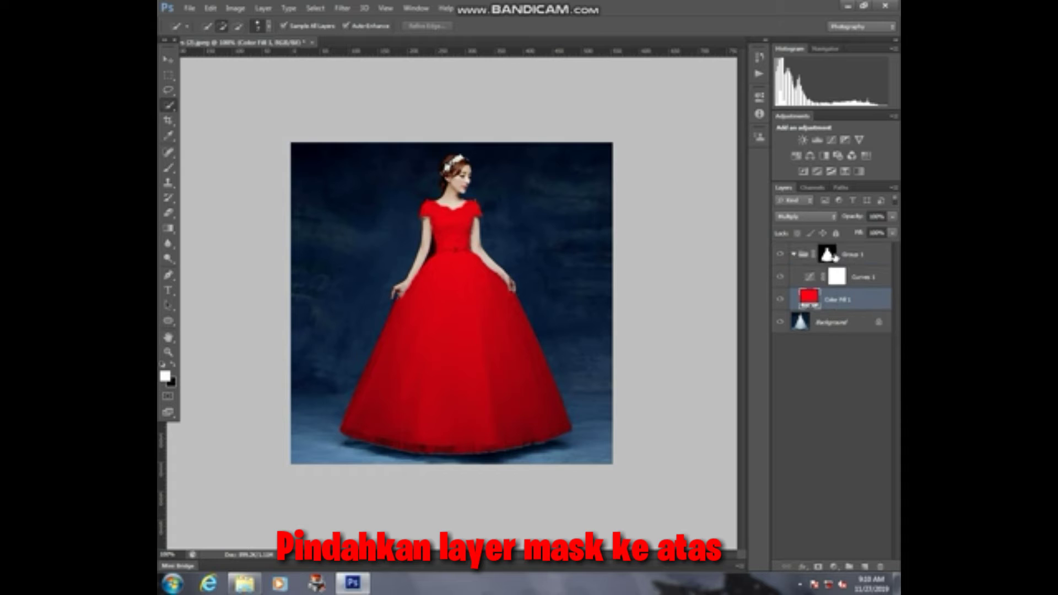
left_click(835, 276)
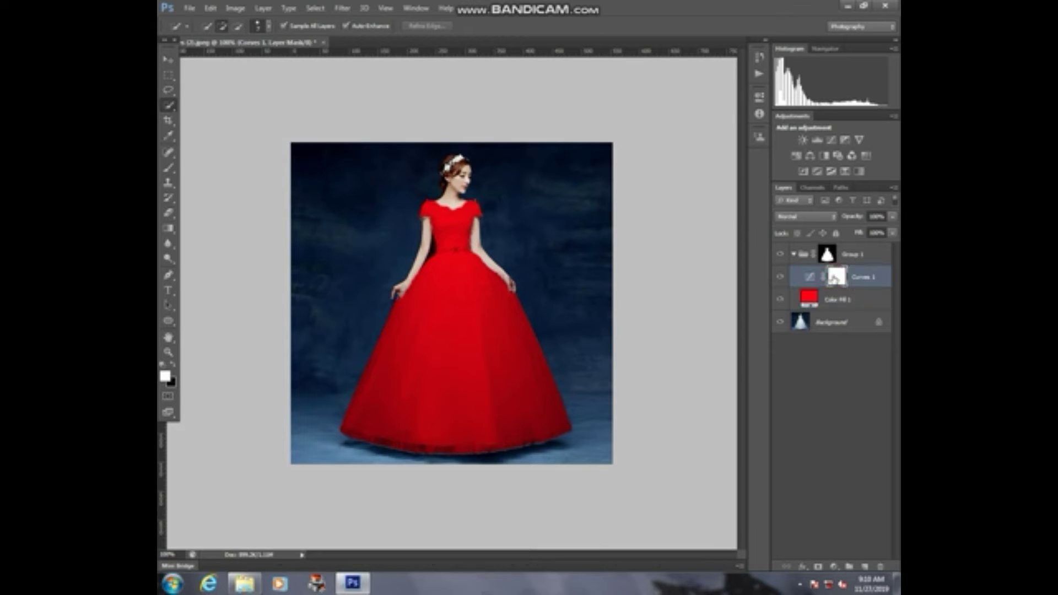
double_click(837, 275)
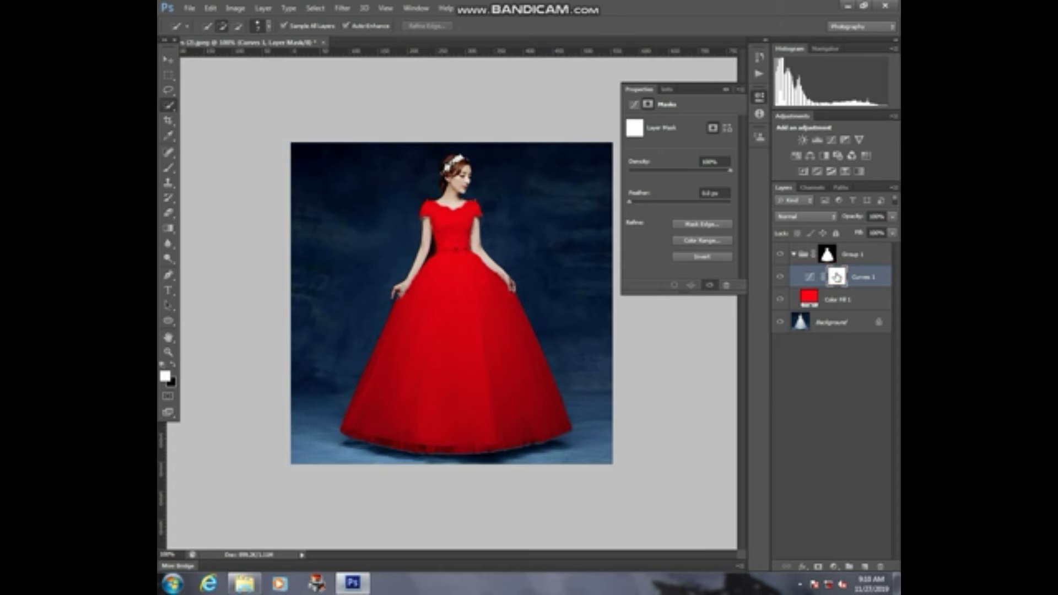
left_click(622, 88)
Adjust the RGB curve of the Curves layer by pulling its midtones down and adding a point in the darker tones.
left_click(813, 279)
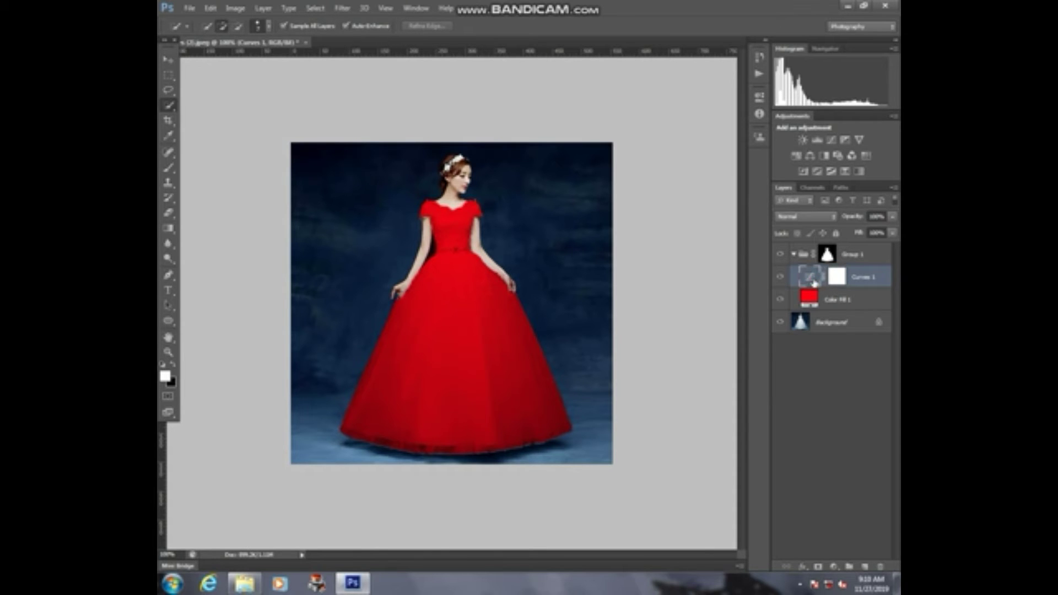
double_click(813, 278)
left_click(682, 196)
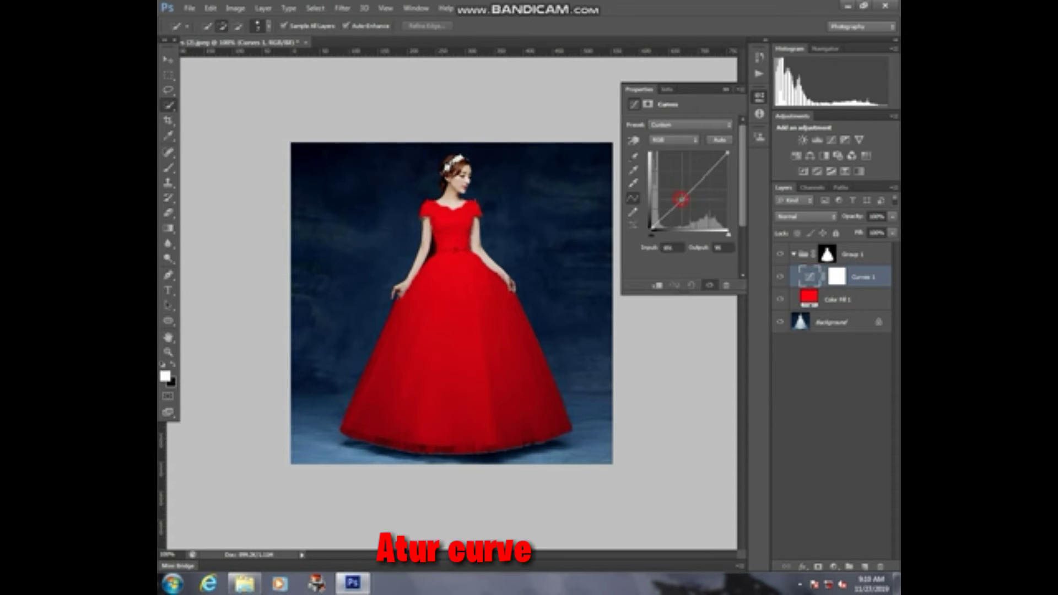
left_click_drag(682, 195, 685, 204)
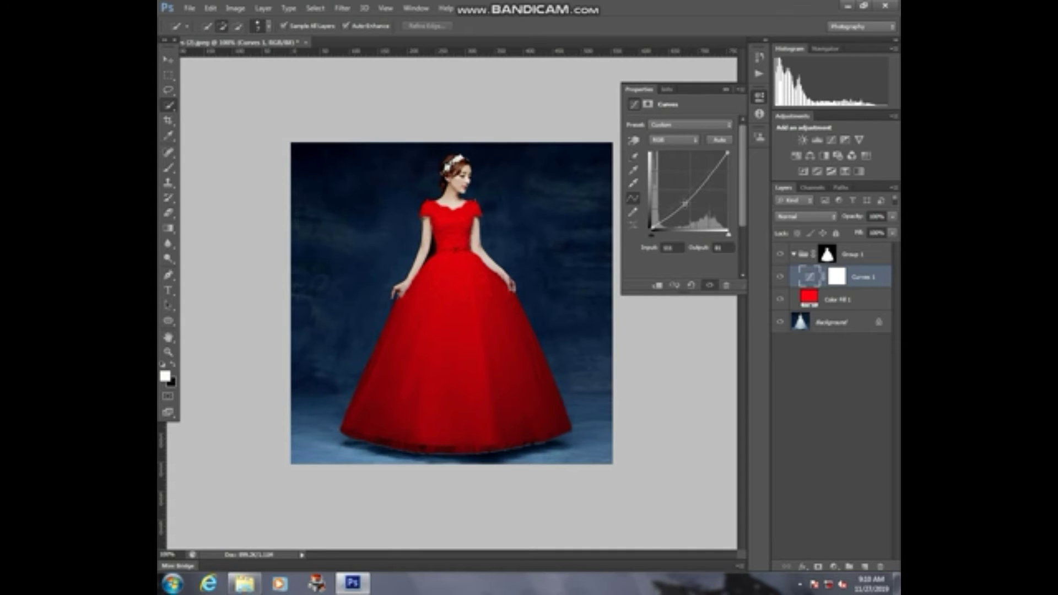
left_click(667, 213)
left_click(635, 90)
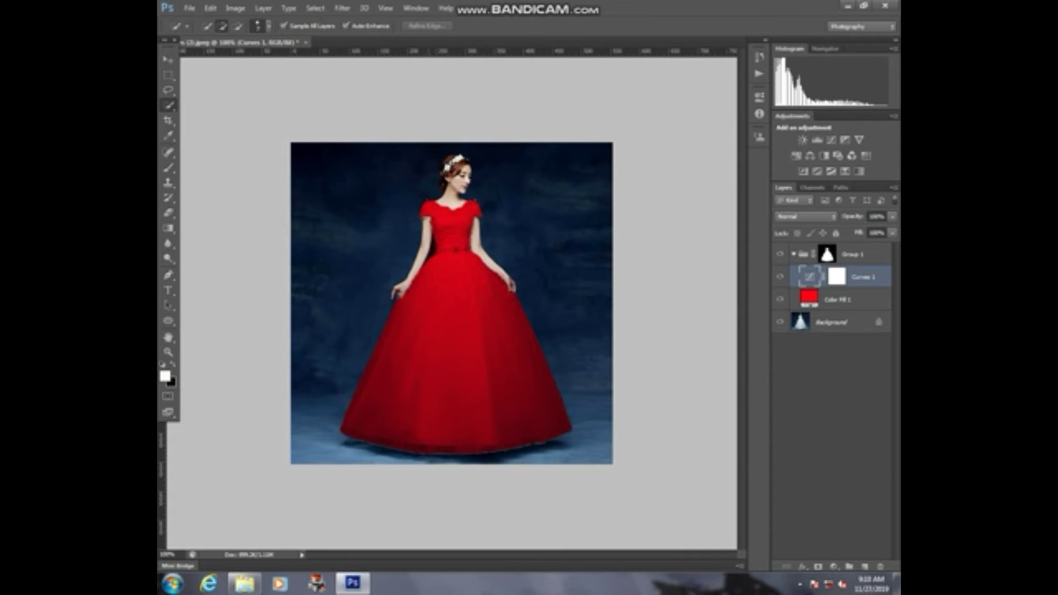
Target the group's layer mask and set up the Brush tool with a soft round 6 px tip at 0% hardness.
left_click(828, 256)
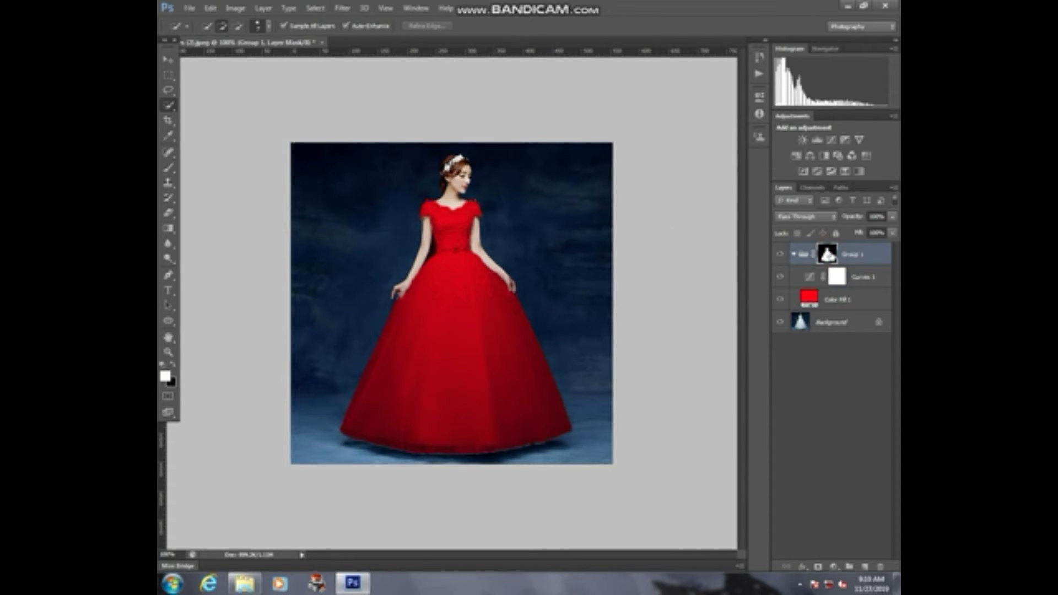
left_click(168, 168)
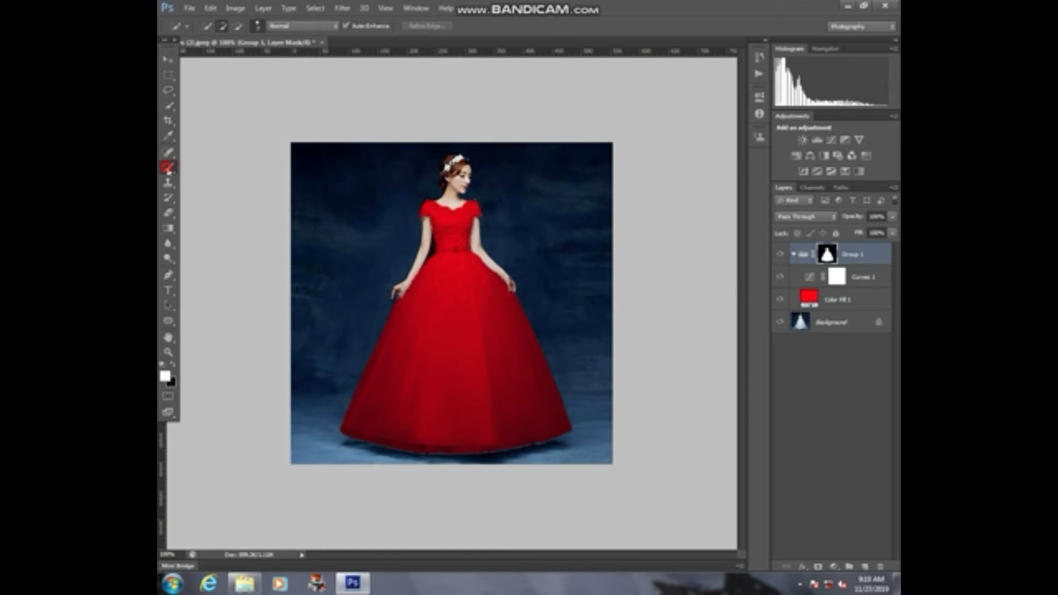
right_click(473, 448)
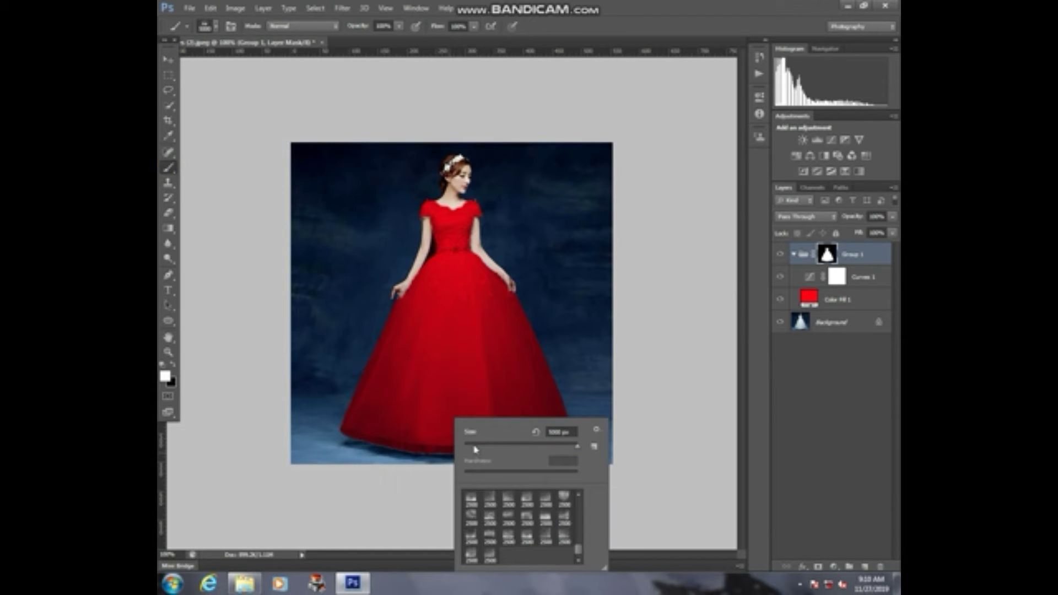
left_click_drag(475, 449, 468, 446)
key("Return")
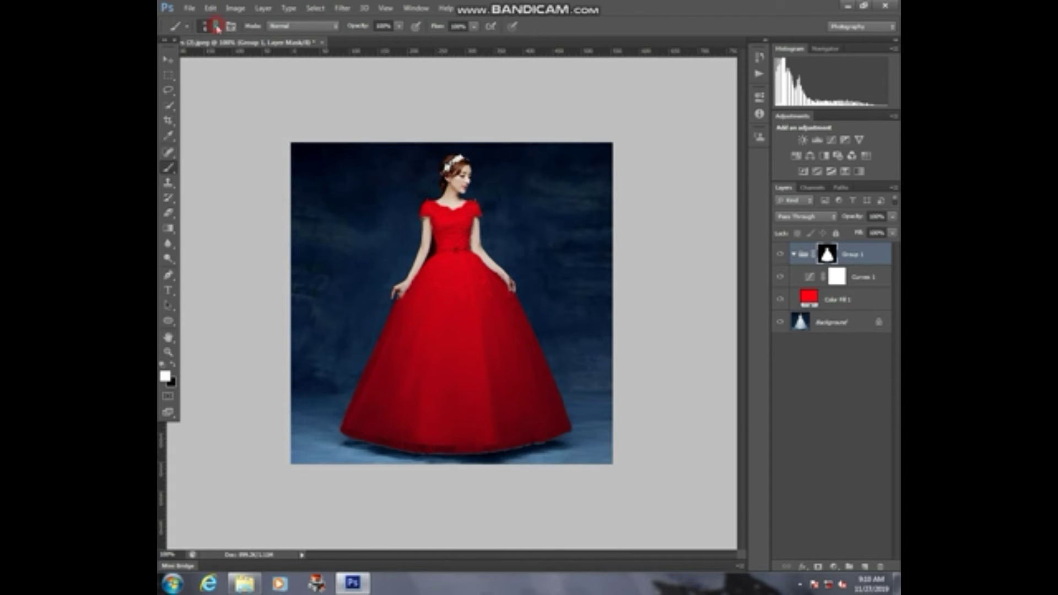
left_click(216, 28)
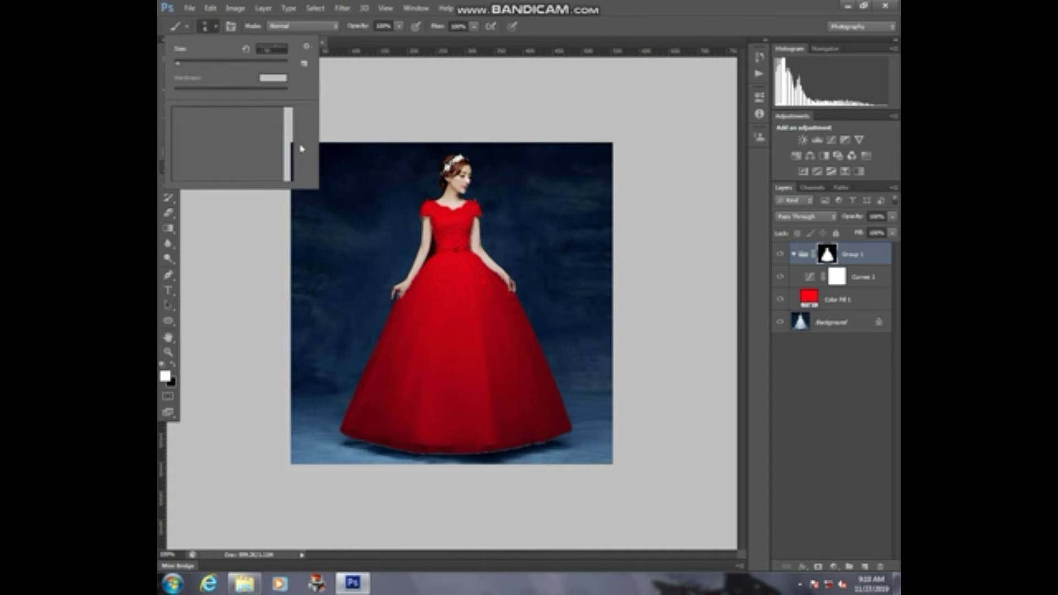
left_click_drag(291, 166, 288, 119)
left_click(255, 116)
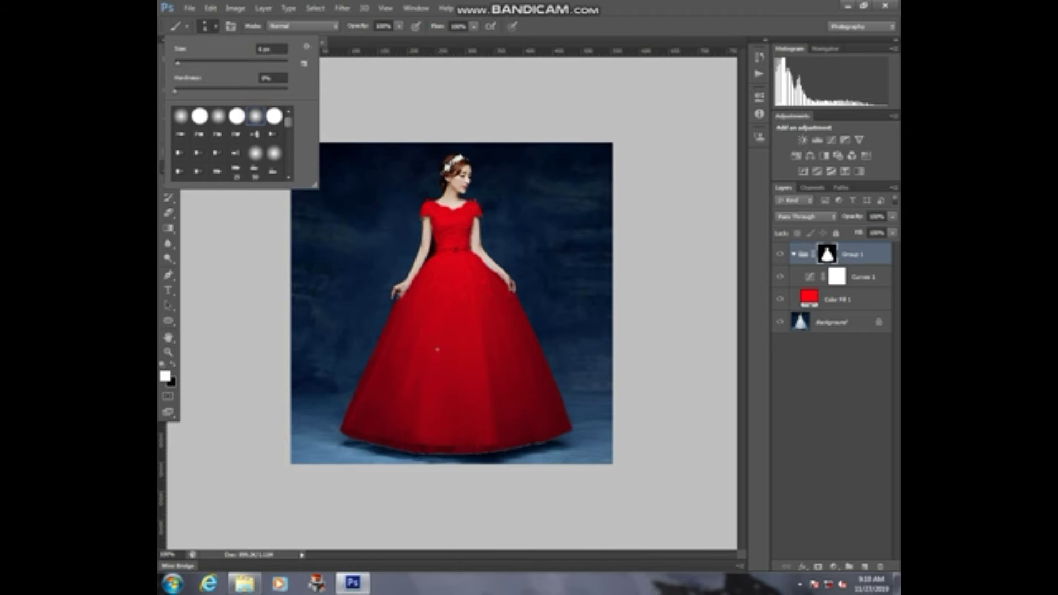
Paint white on the group mask along the dress's hem to extend the red, and check the dress edges up close.
left_click(543, 442)
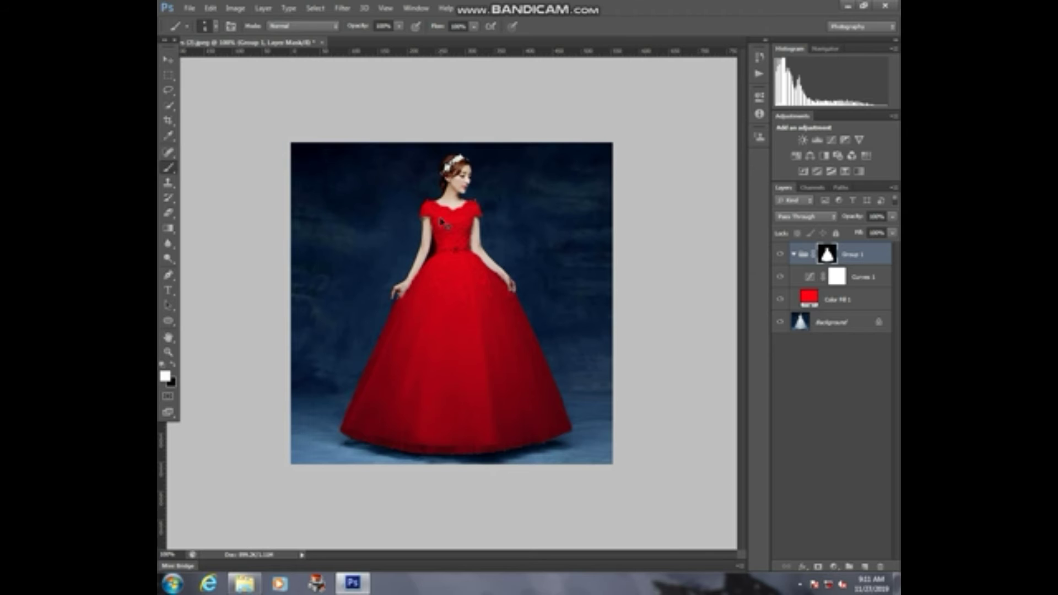
key("ctrl+plus")
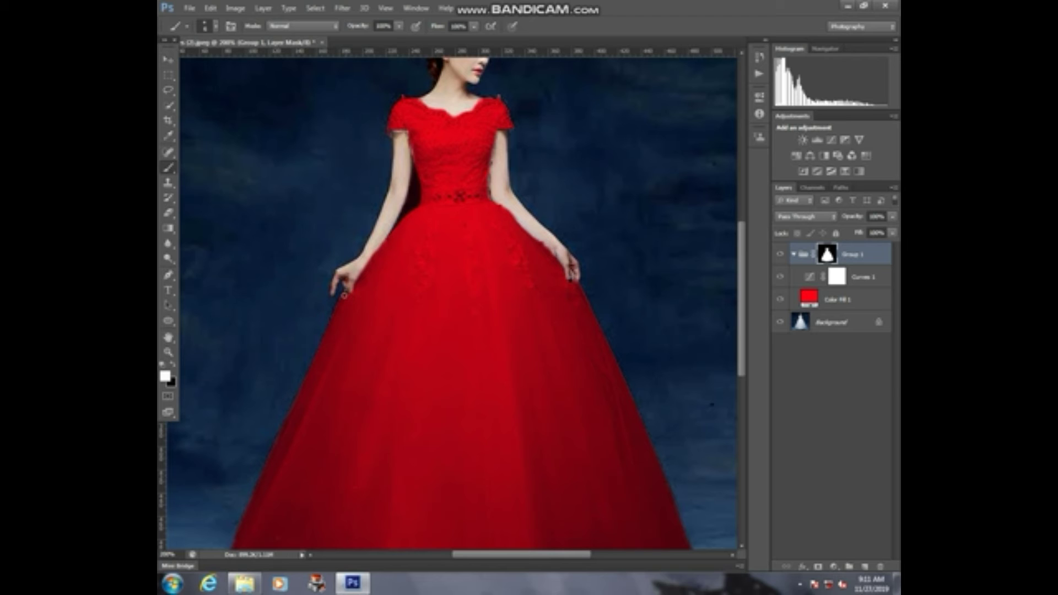
scroll(465, 353, "up", 3)
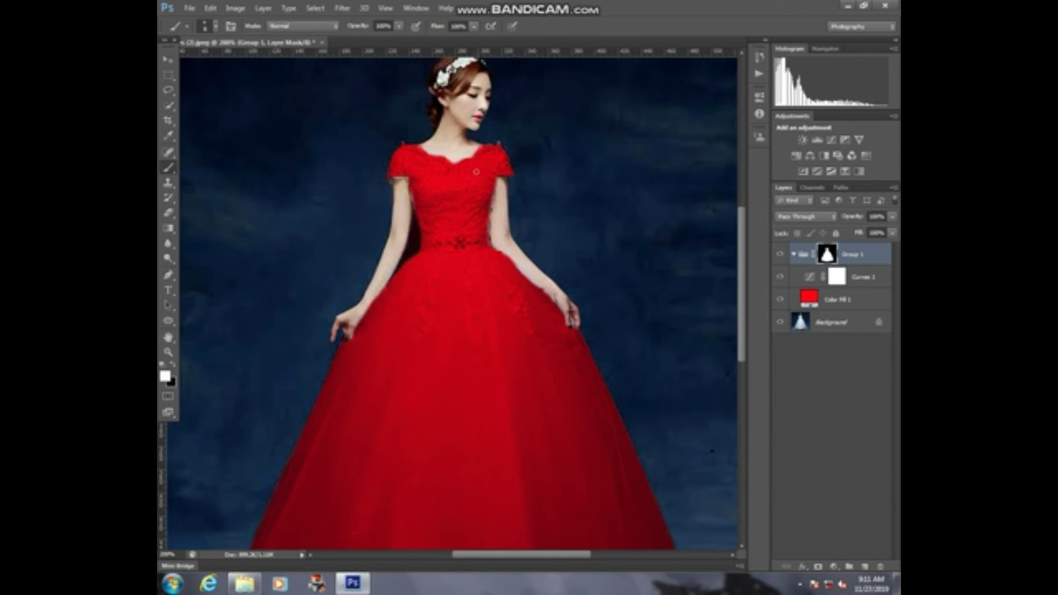
scroll(476, 172, "up", 2)
scroll(486, 208, "down", 3)
scroll(487, 204, "down", 9)
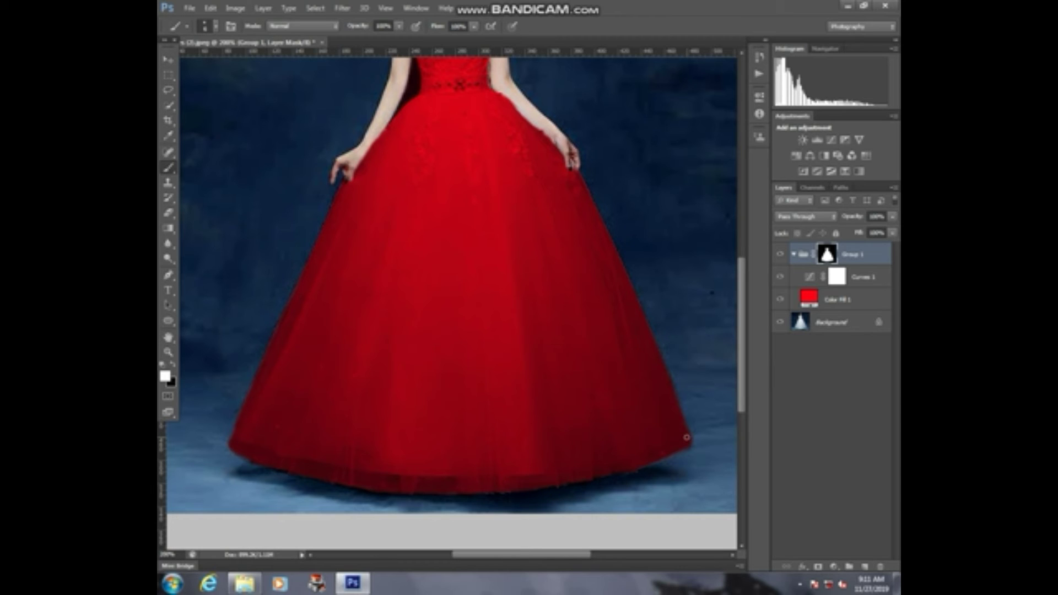
key("ctrl+minus")
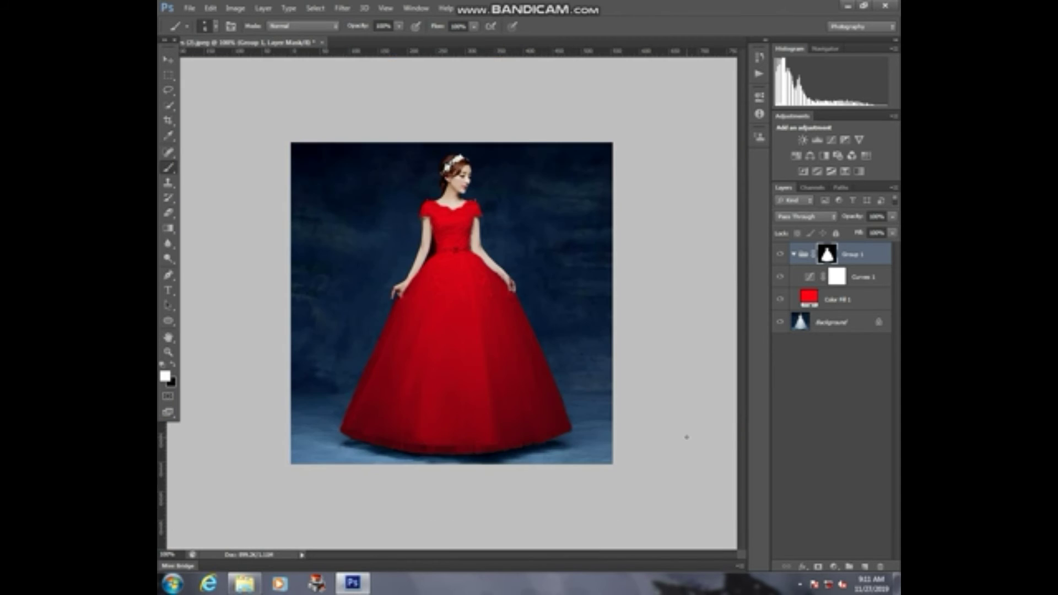
left_click(838, 279)
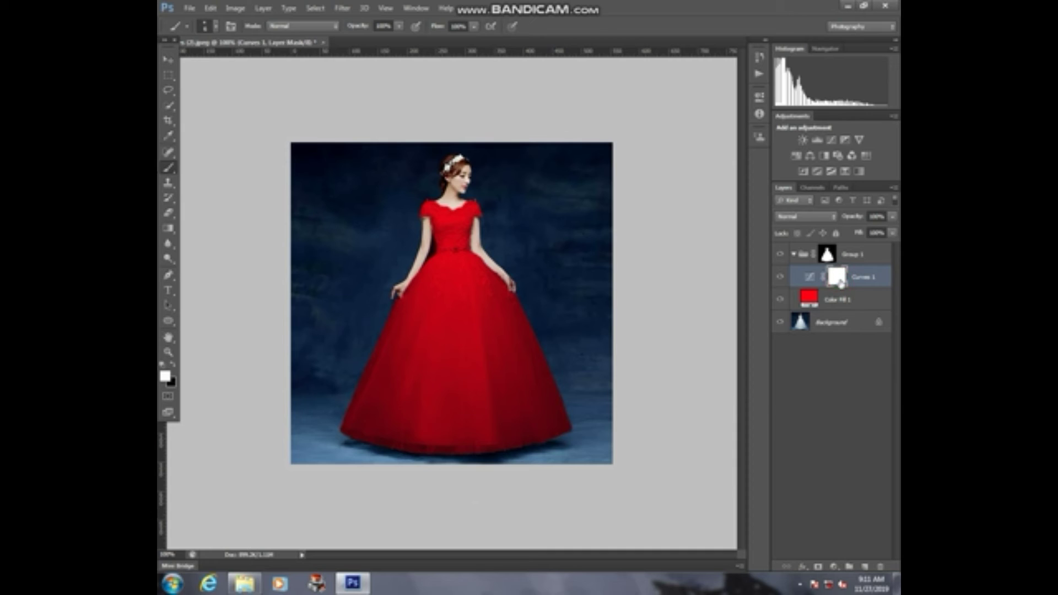
right_click(839, 280)
left_click(839, 280)
double_click(810, 279)
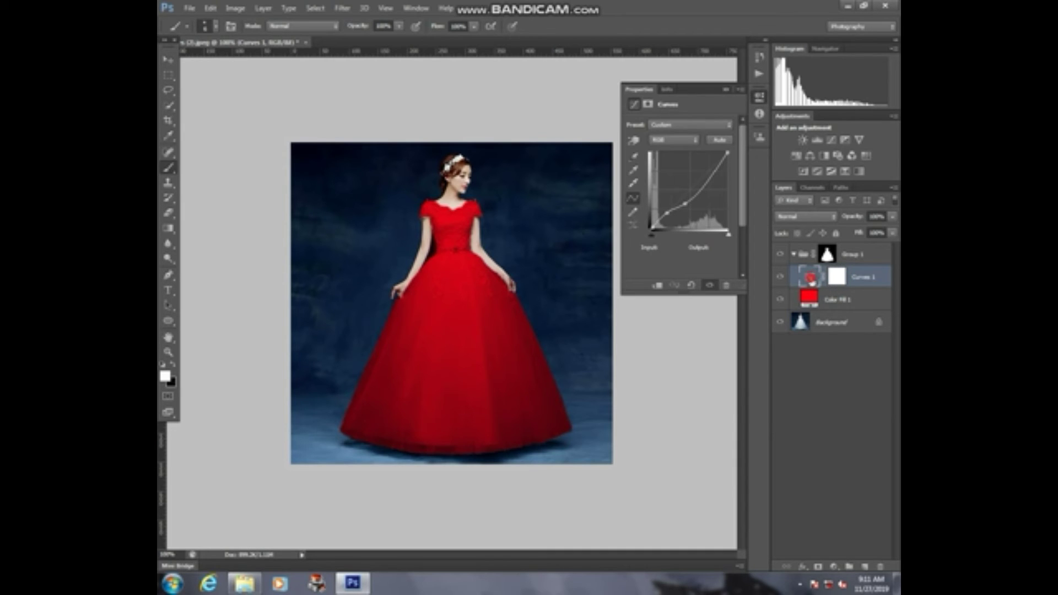
left_click(641, 92)
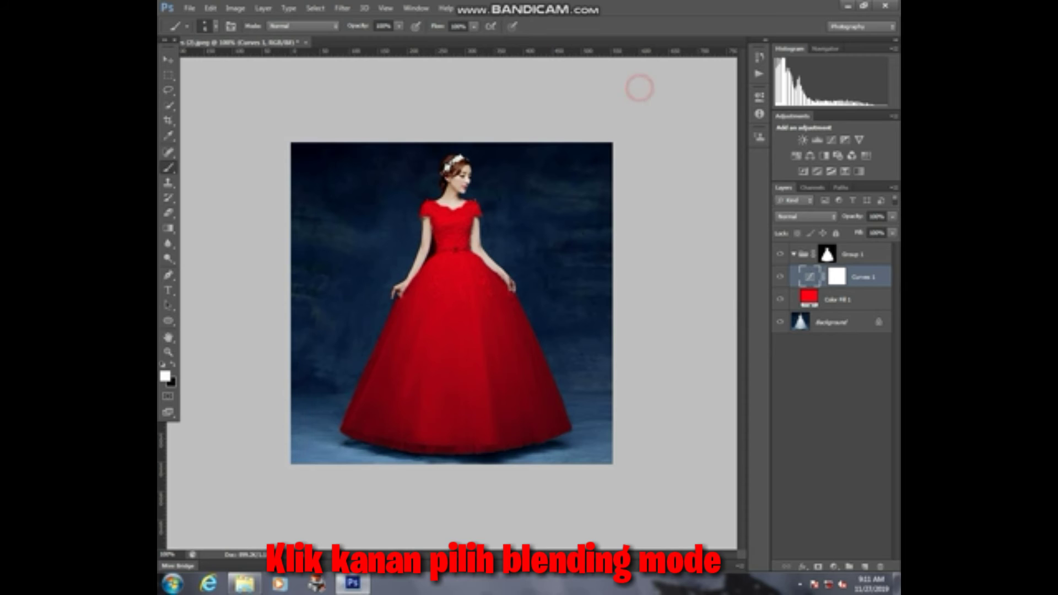
In the Curves layer's blending options, split the Underlying Layer sliders to 0 / 14 for the shadows and 153 / 255 for the highlights.
right_click(860, 282)
left_click(719, 136)
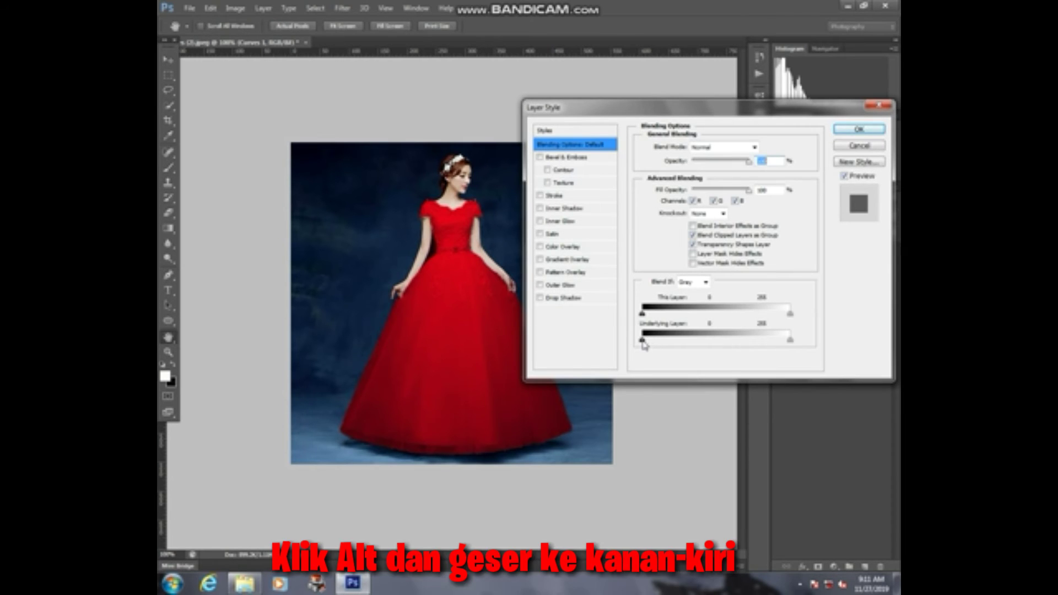
left_click_drag(643, 342, 652, 363)
left_click(789, 340)
left_click_drag(789, 340, 731, 343)
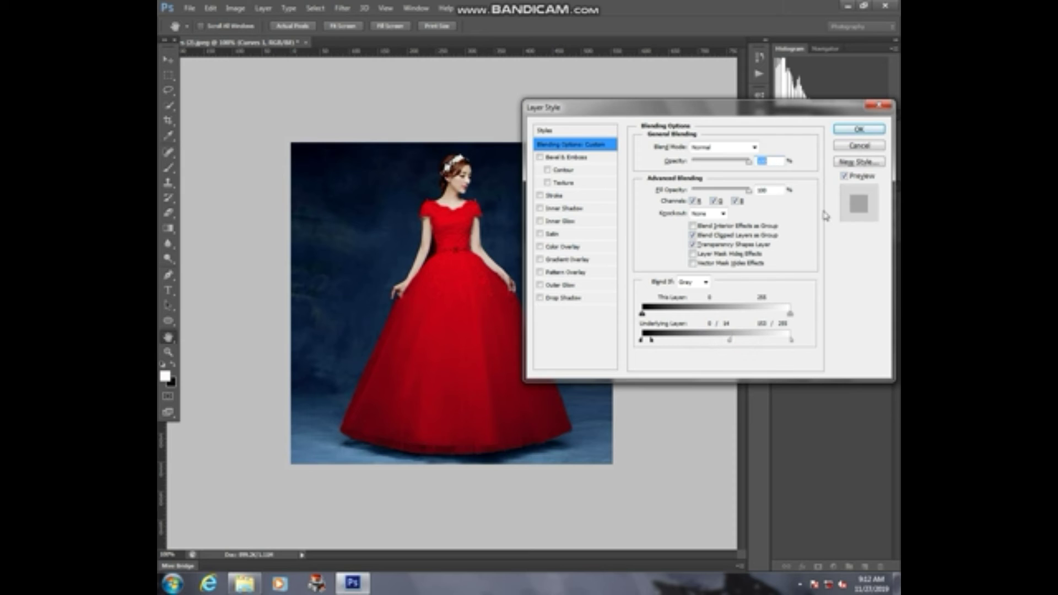
left_click(860, 129)
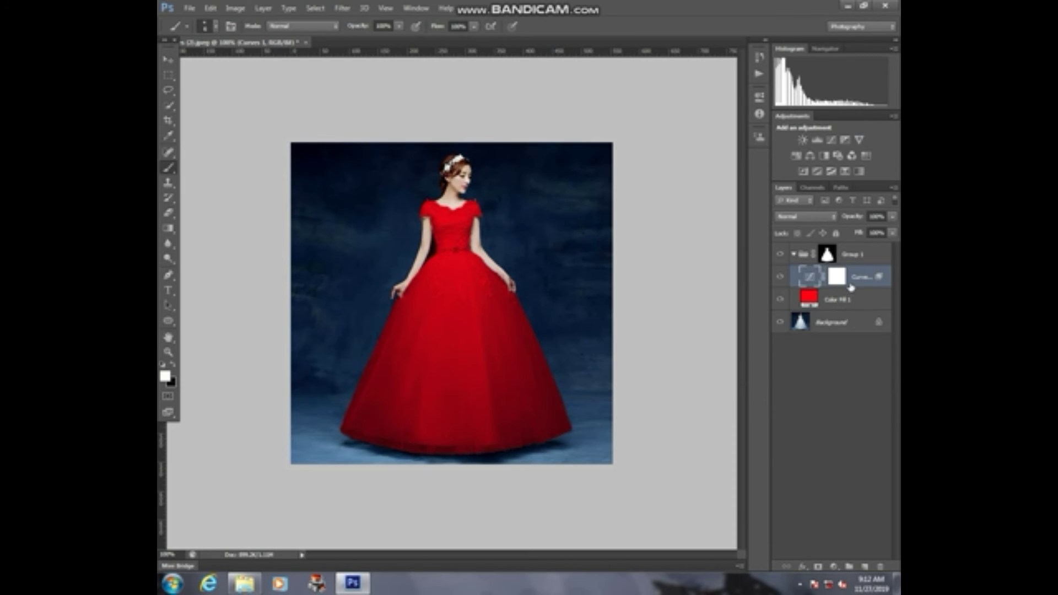
Try other colors for the dress's Solid Color fill and apply dark gray #2e2e2f.
left_click(812, 300)
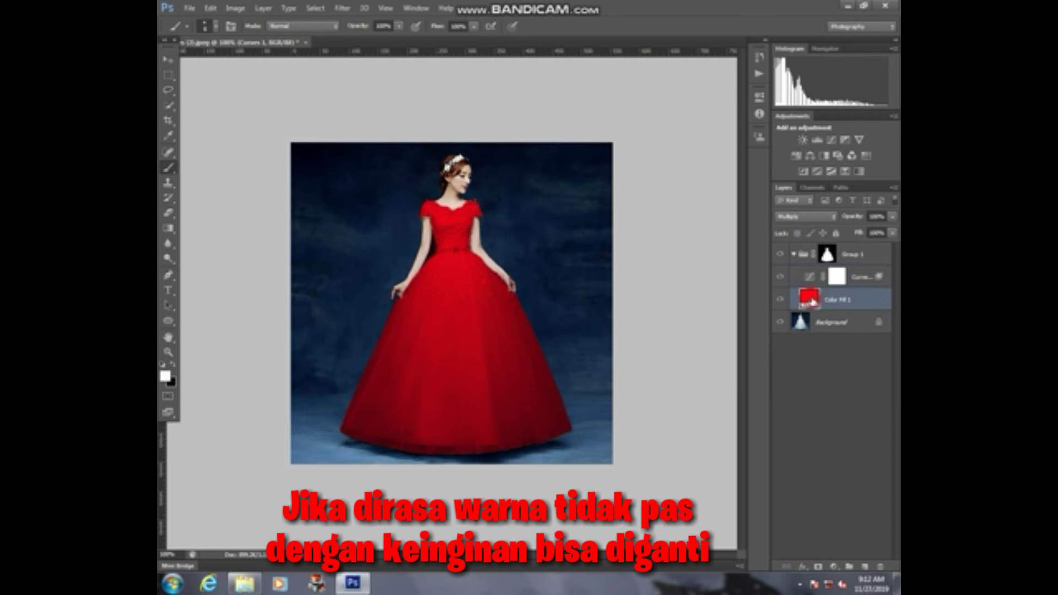
double_click(812, 300)
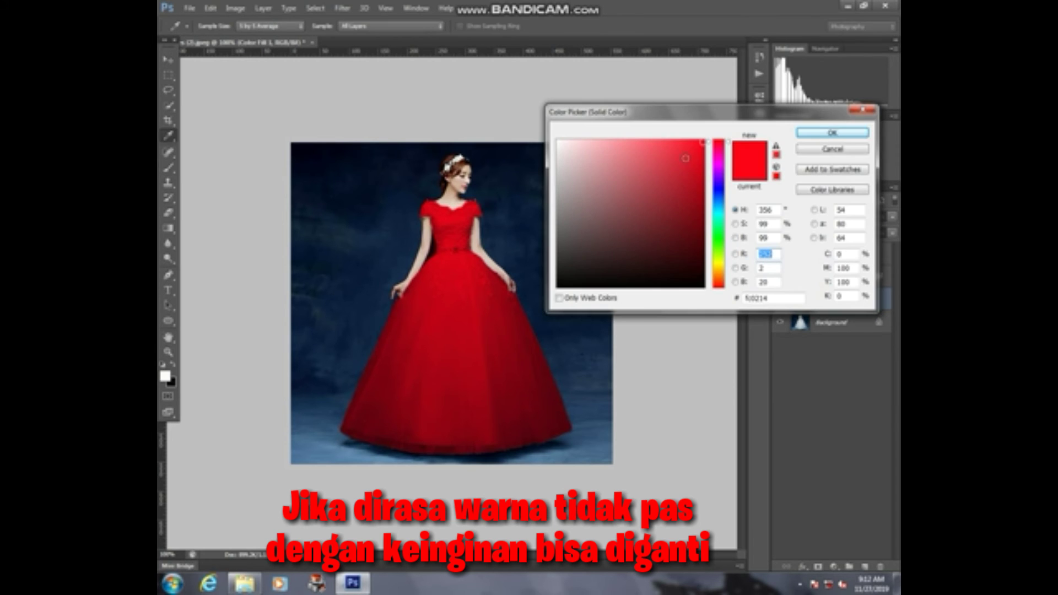
left_click(718, 190)
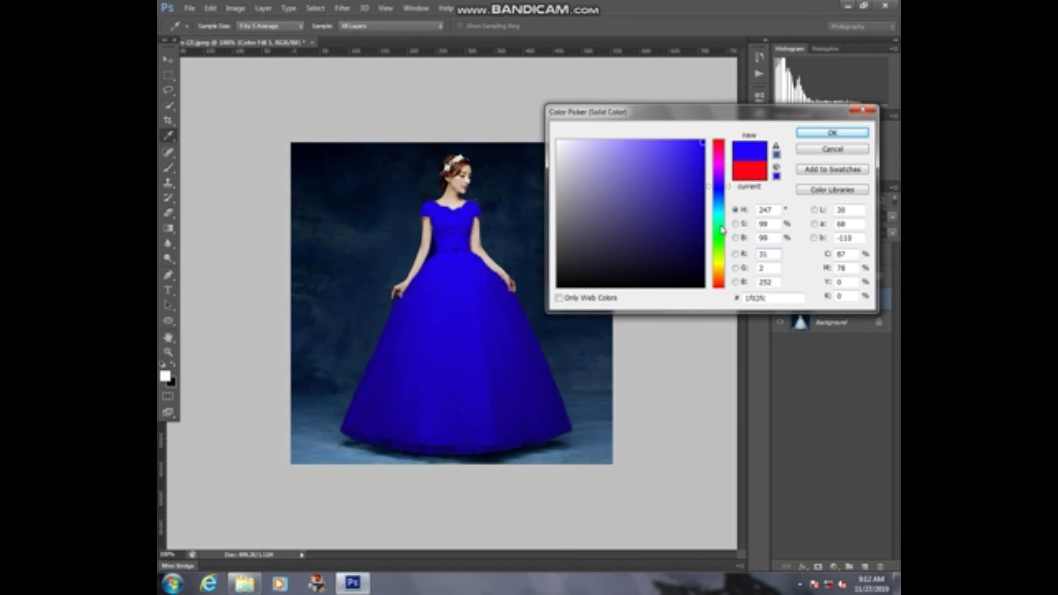
left_click(563, 286)
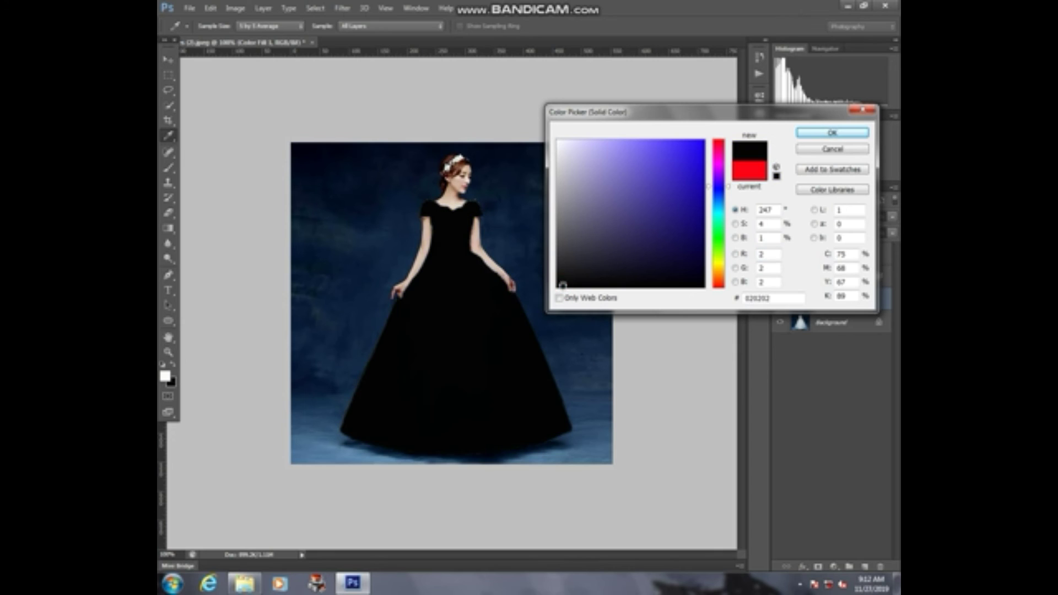
left_click(563, 243)
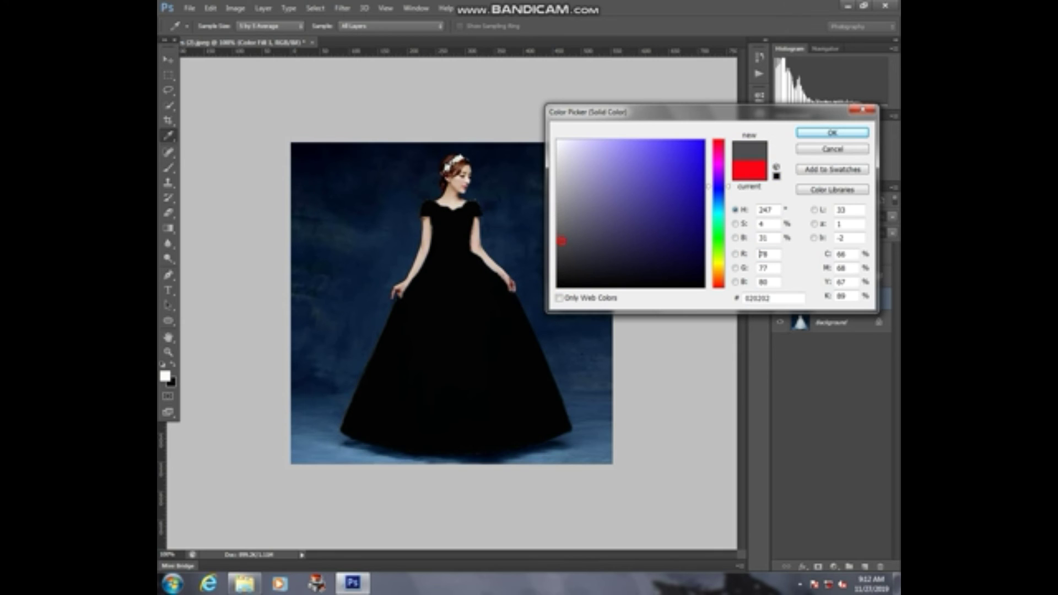
left_click(560, 233)
left_click(561, 246)
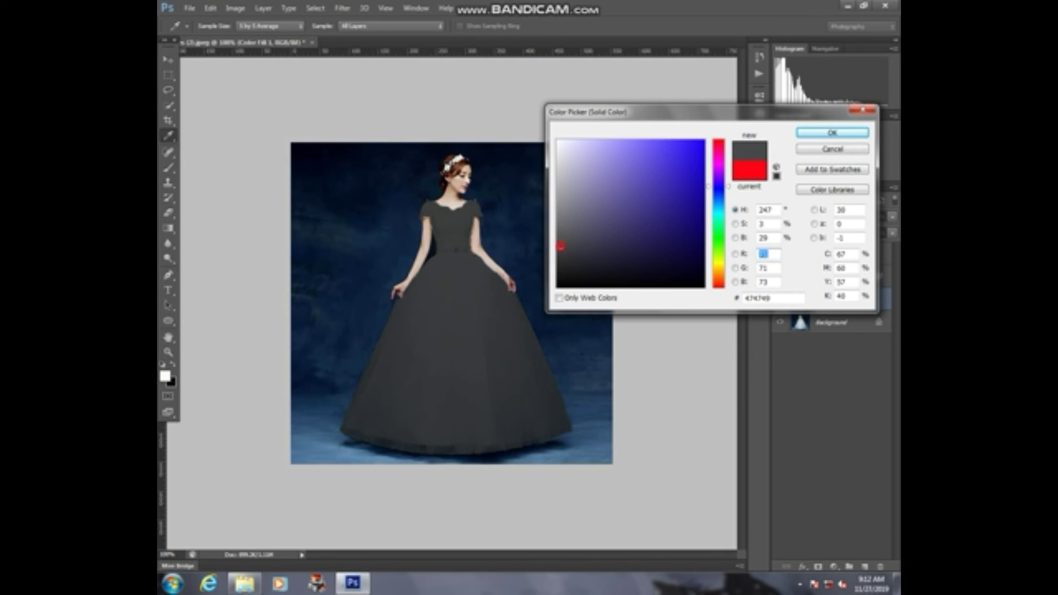
left_click(560, 252)
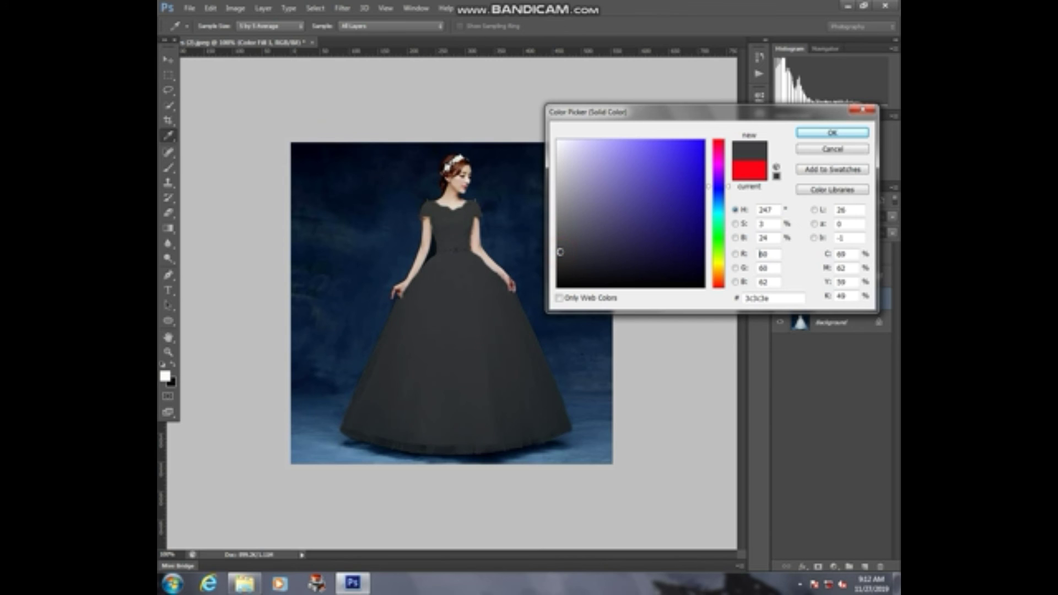
left_click(559, 237)
left_click(560, 254)
left_click(560, 256)
left_click(560, 261)
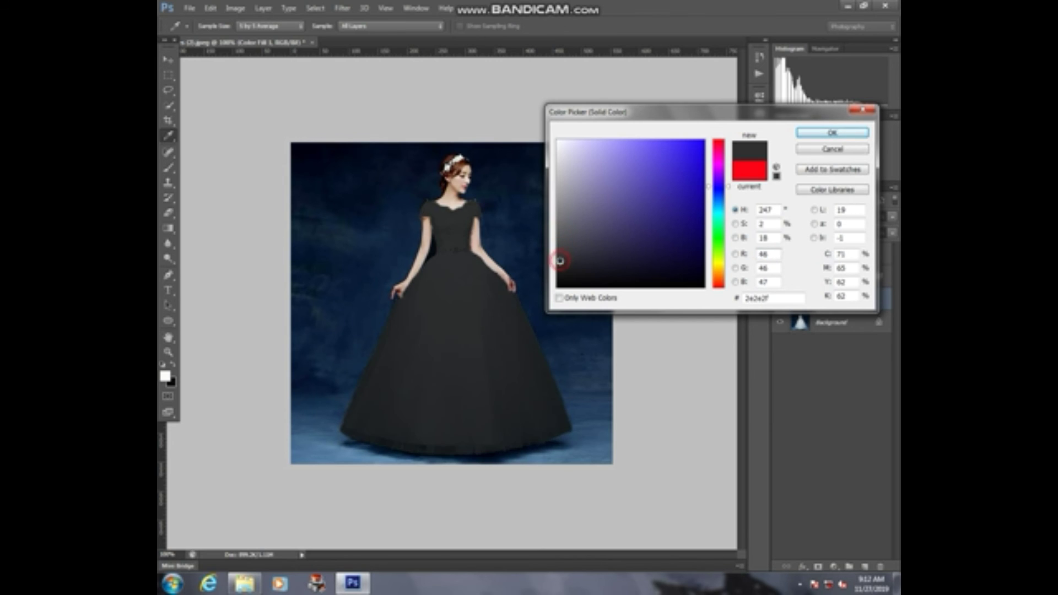
left_click(818, 136)
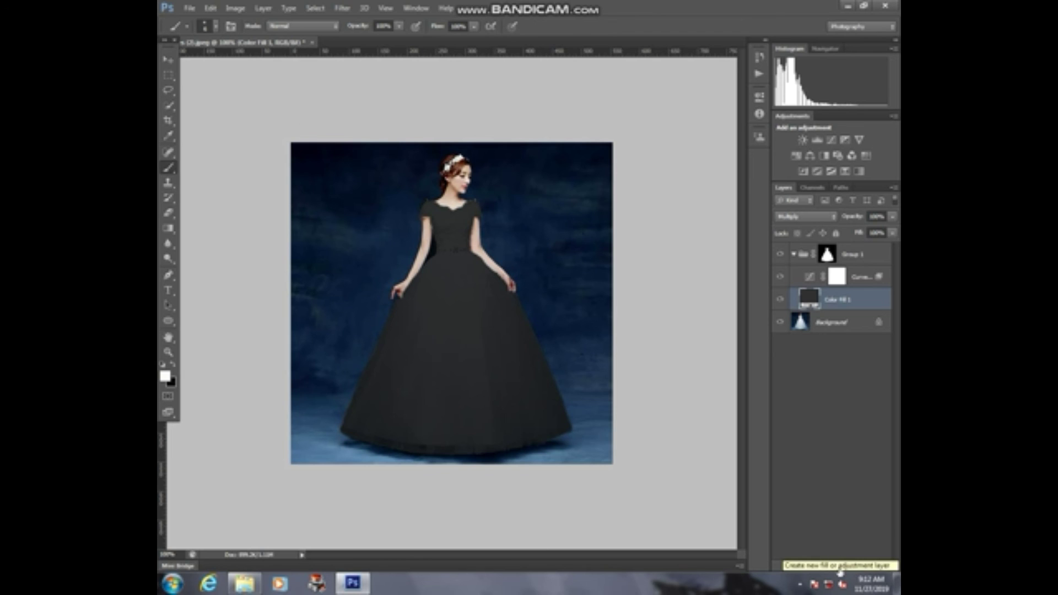
double_click(843, 300)
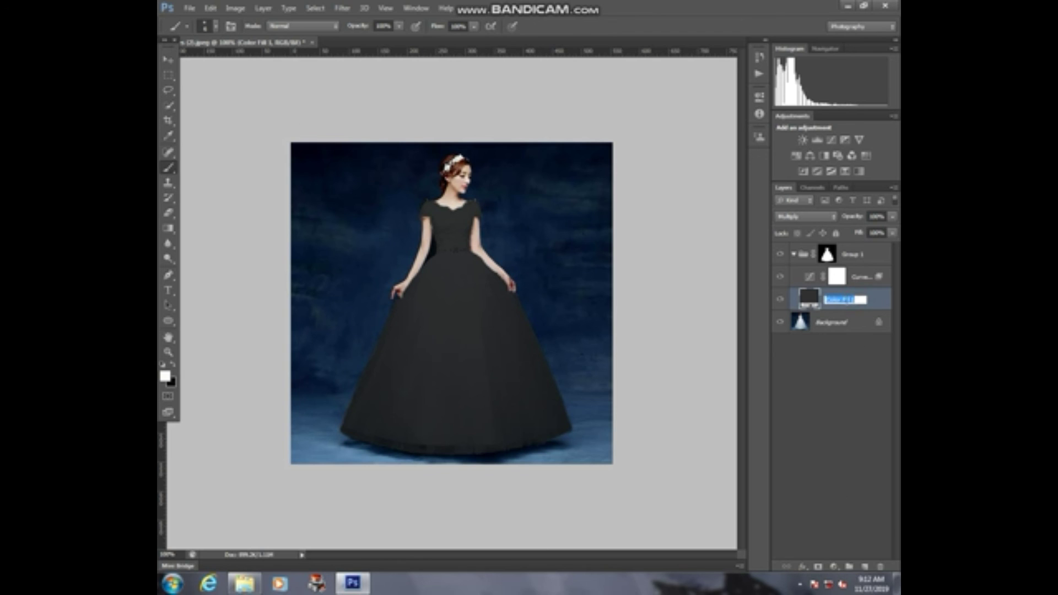
left_click(705, 293)
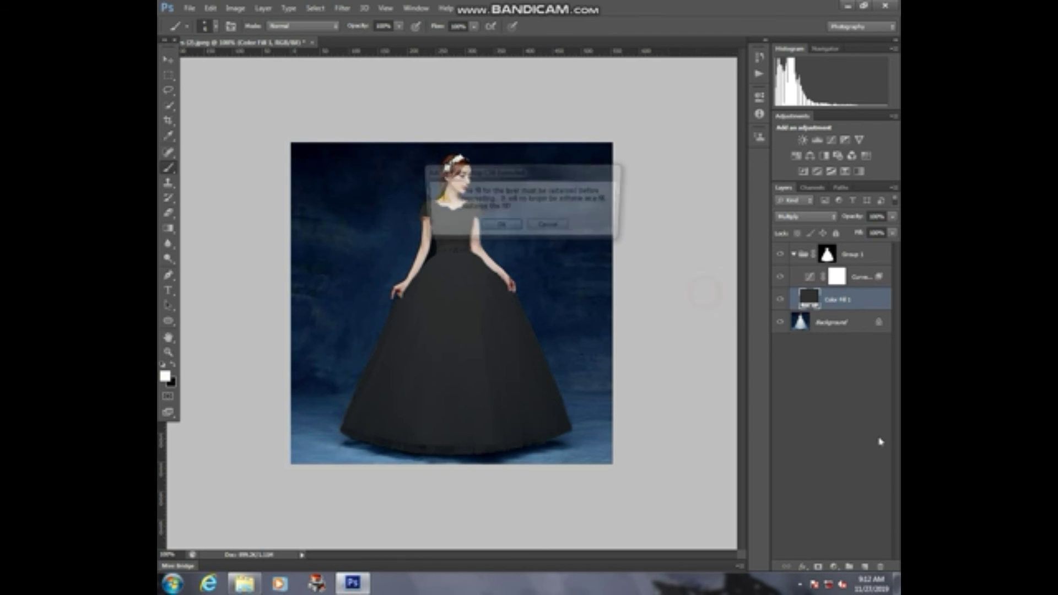
left_click(536, 226)
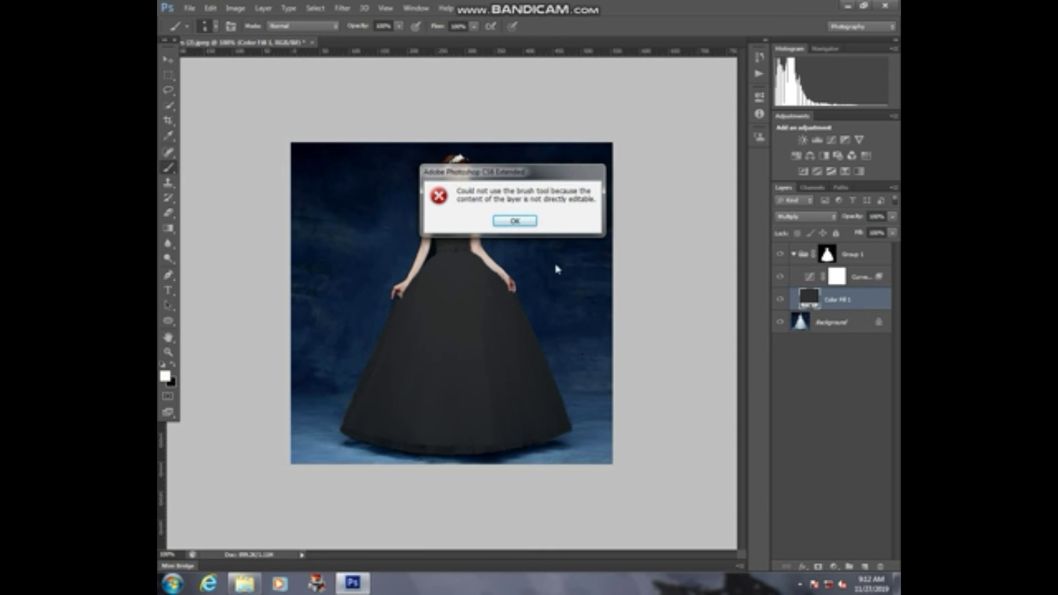
left_click(515, 220)
Add a second Curves layer above the color fill, with a midtone point at input 107, output 123 and the black point at input 26.
left_click(833, 567)
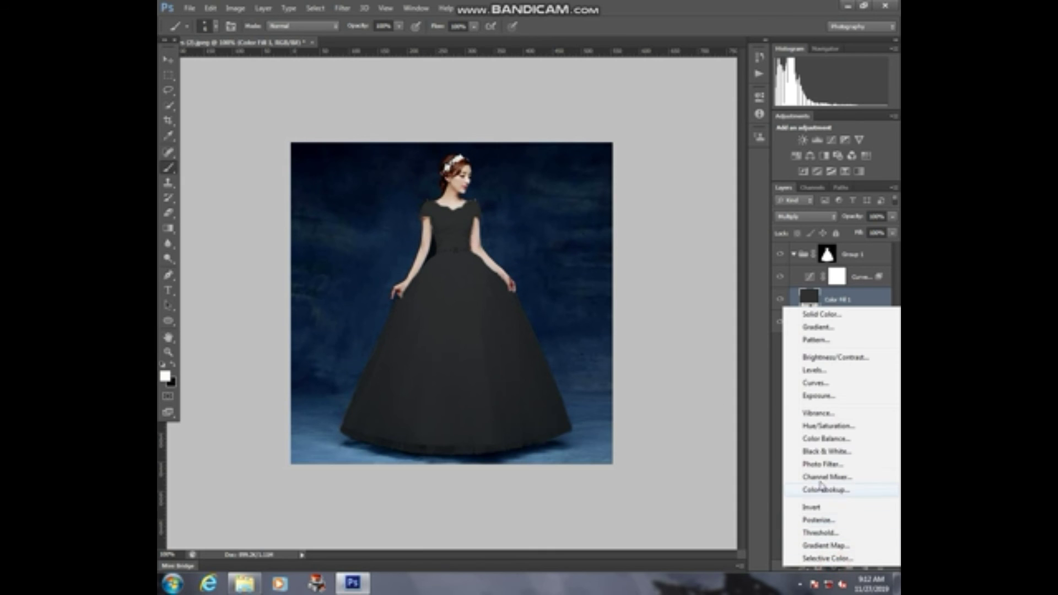
left_click(816, 383)
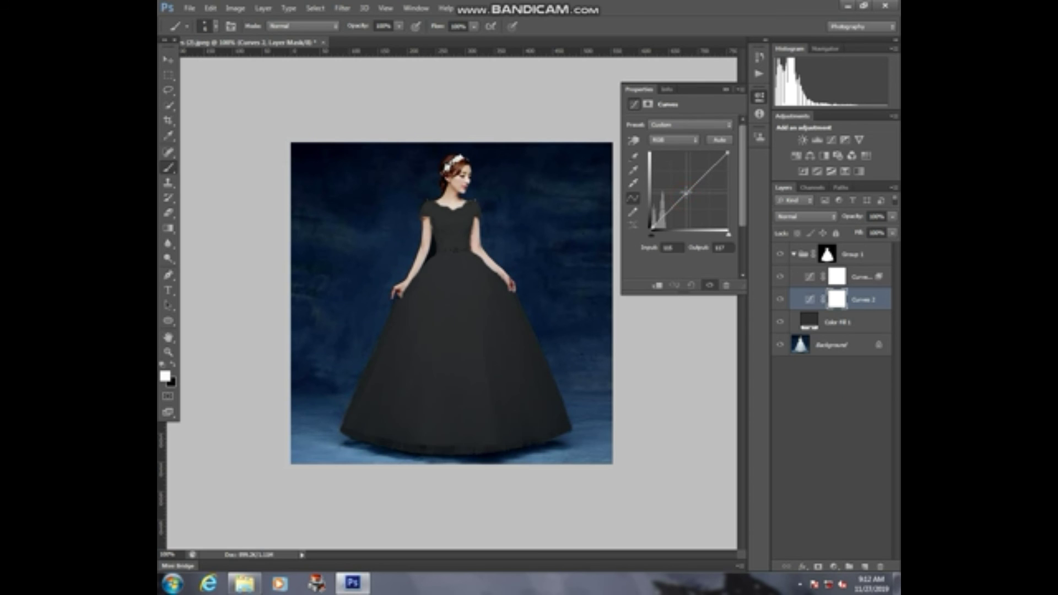
left_click_drag(686, 197, 684, 192)
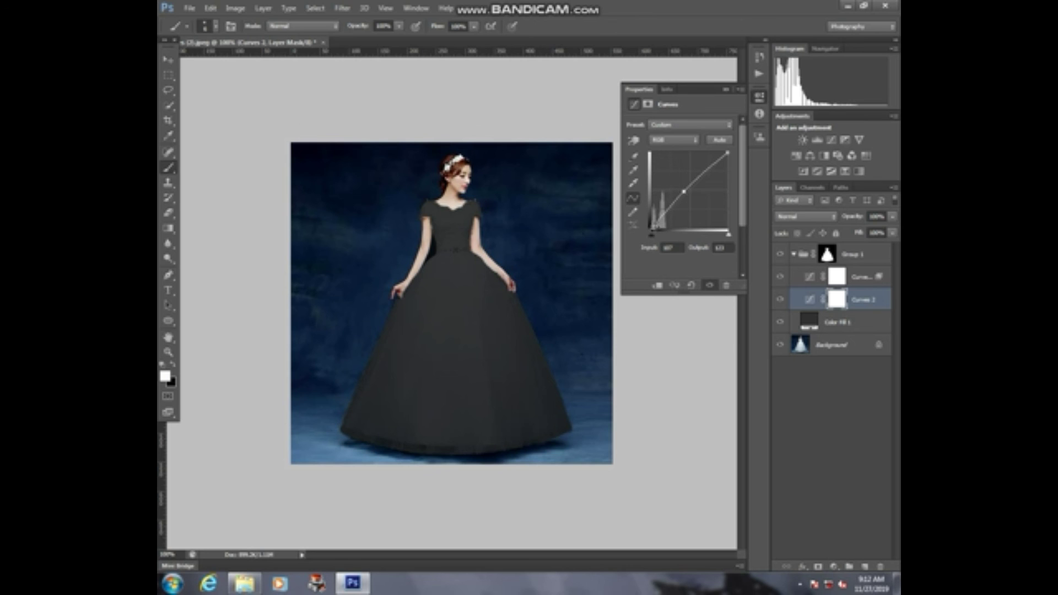
left_click_drag(652, 227, 658, 228)
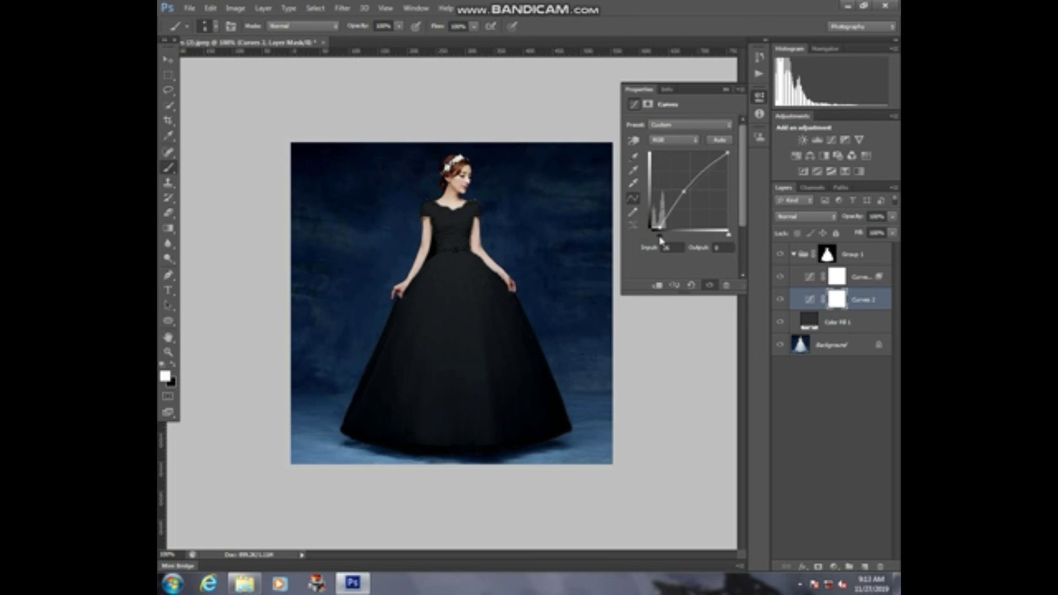
left_click(639, 94)
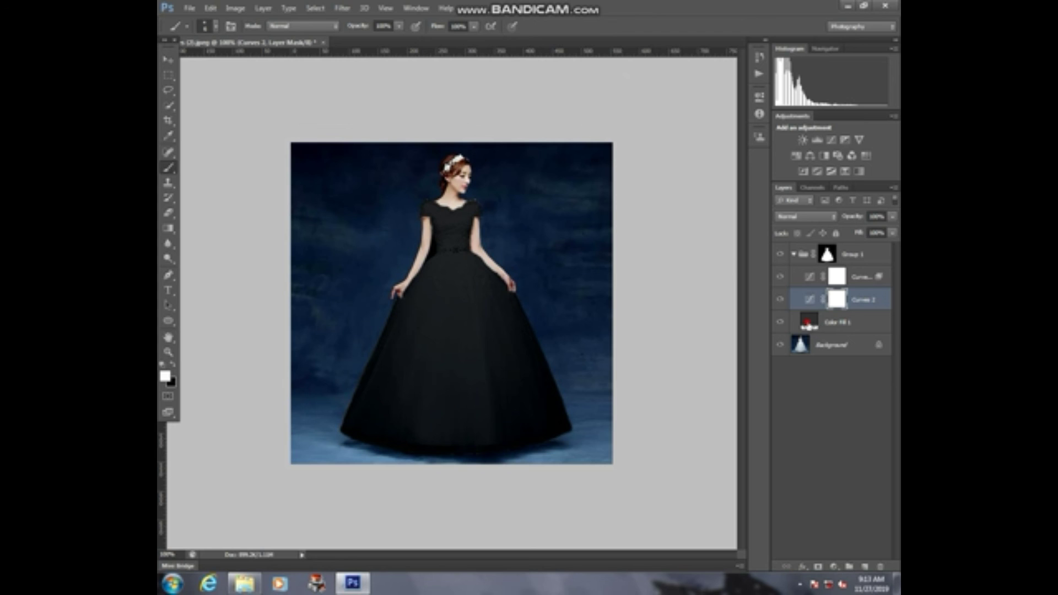
Preview blue and yellow hues for the dress's Solid Color fill, then apply orange-red #fa1f02.
left_click(808, 325)
double_click(808, 326)
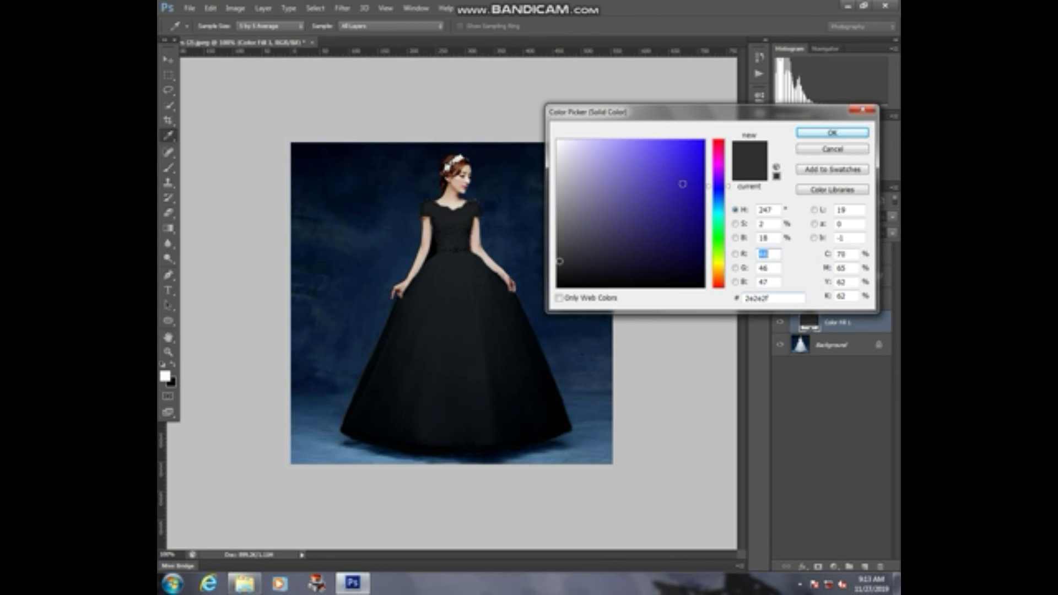
left_click(703, 143)
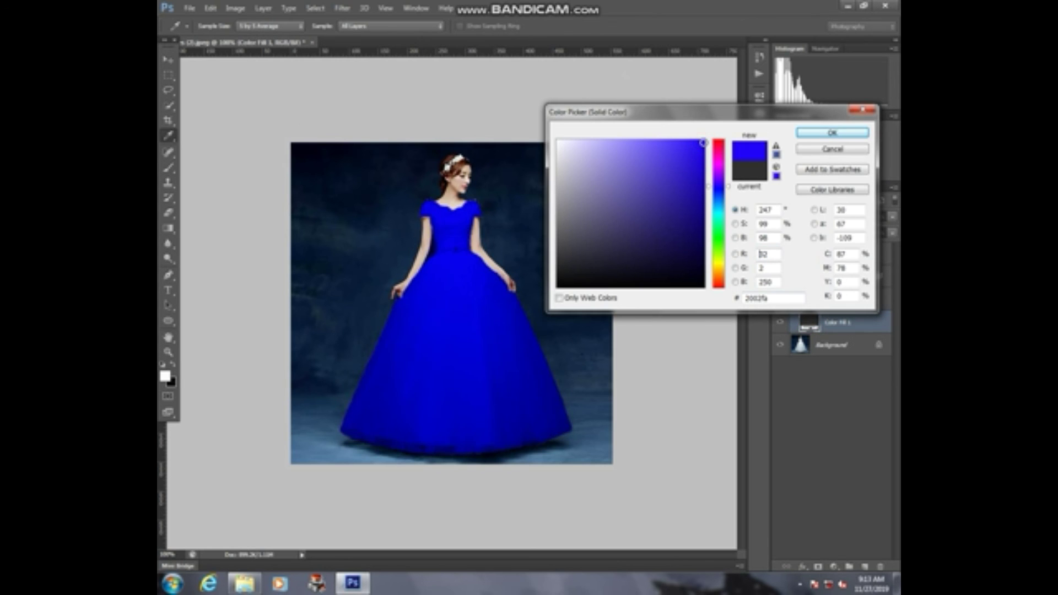
left_click(716, 196)
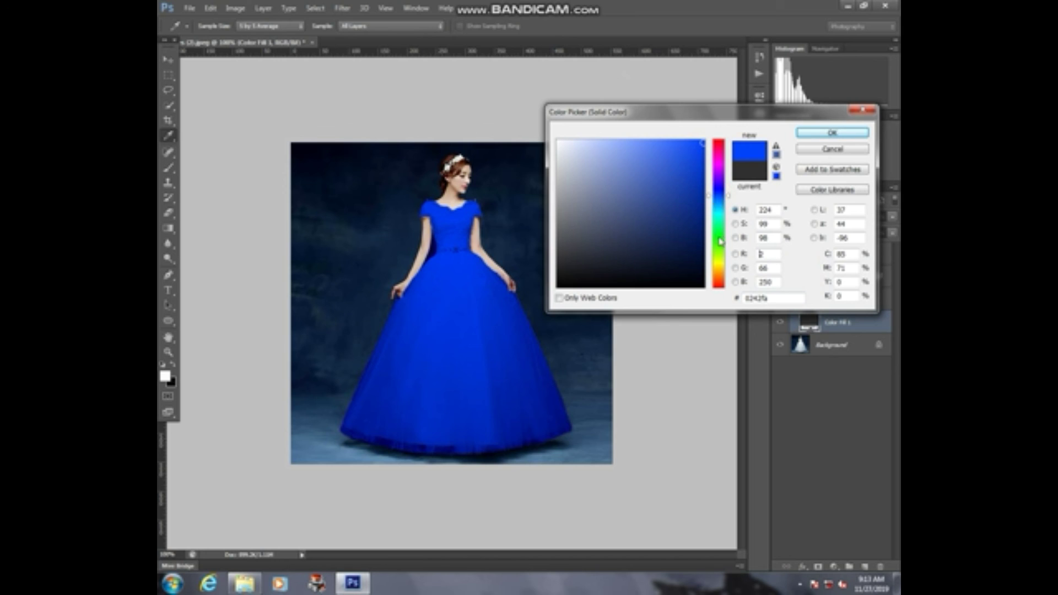
left_click(717, 233)
left_click(718, 268)
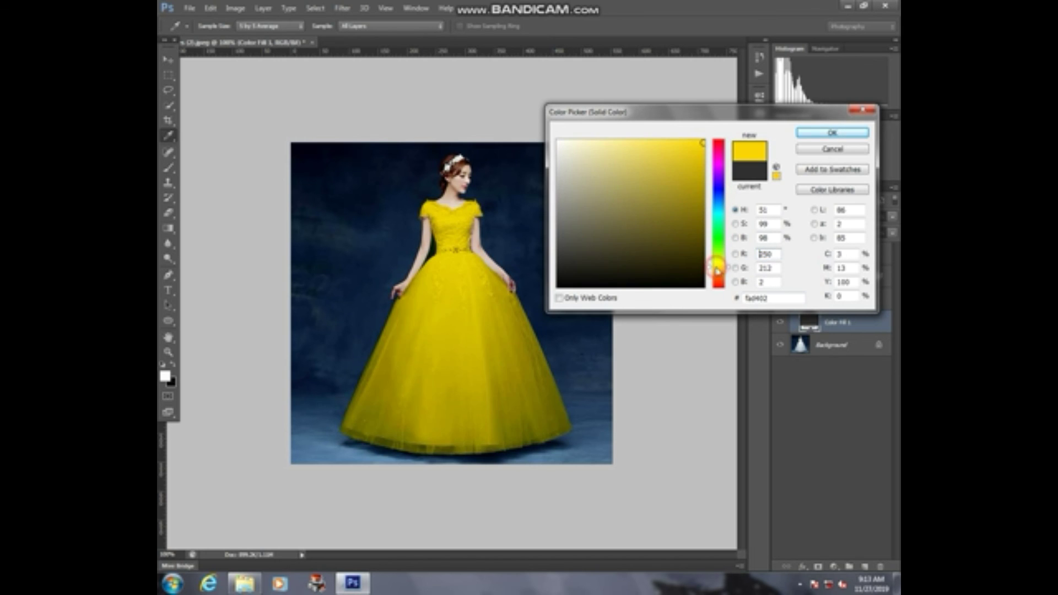
left_click(718, 285)
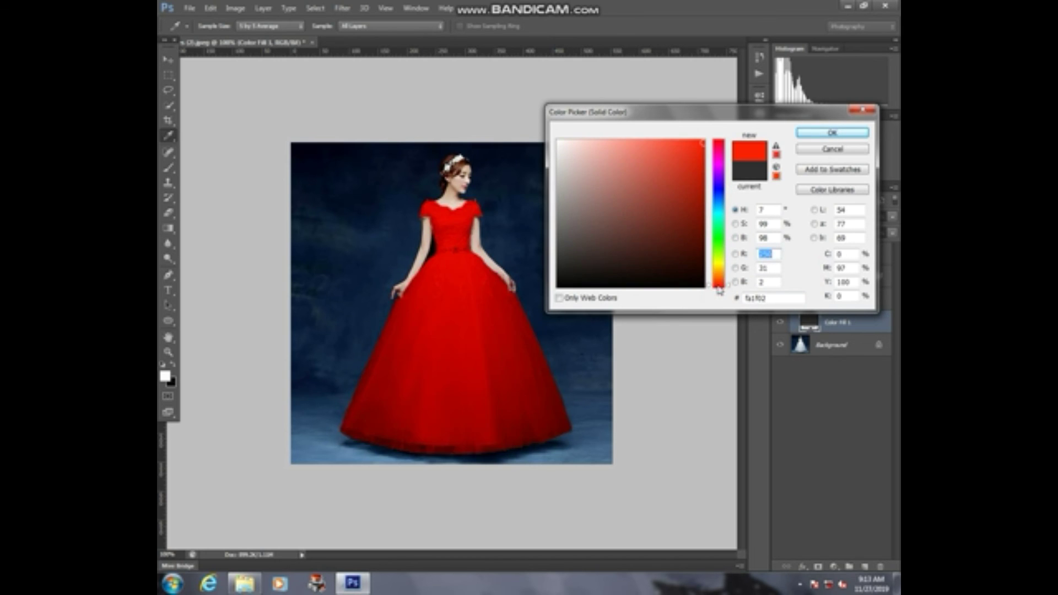
left_click(819, 142)
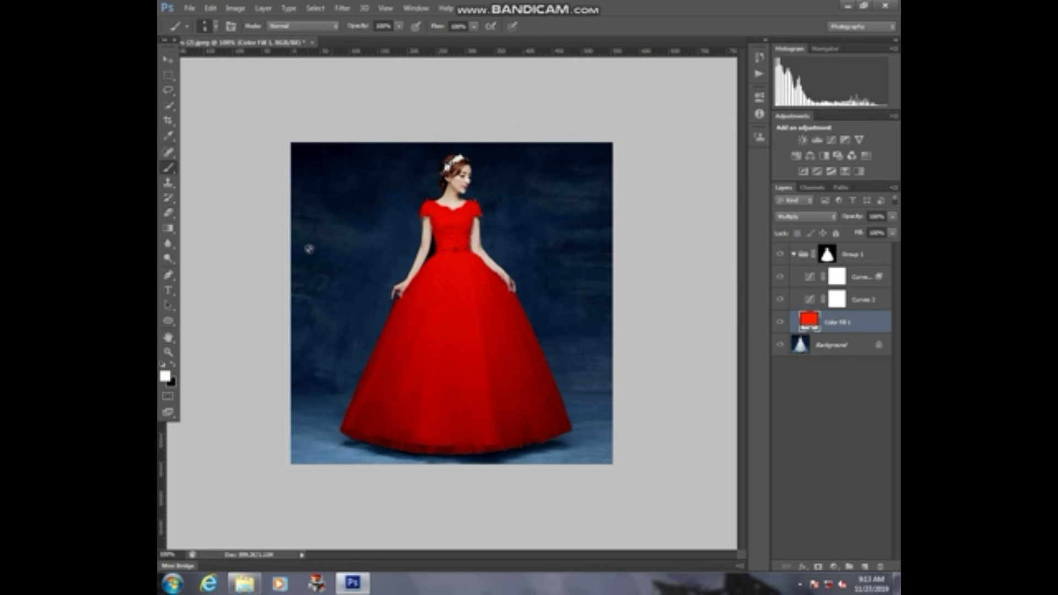